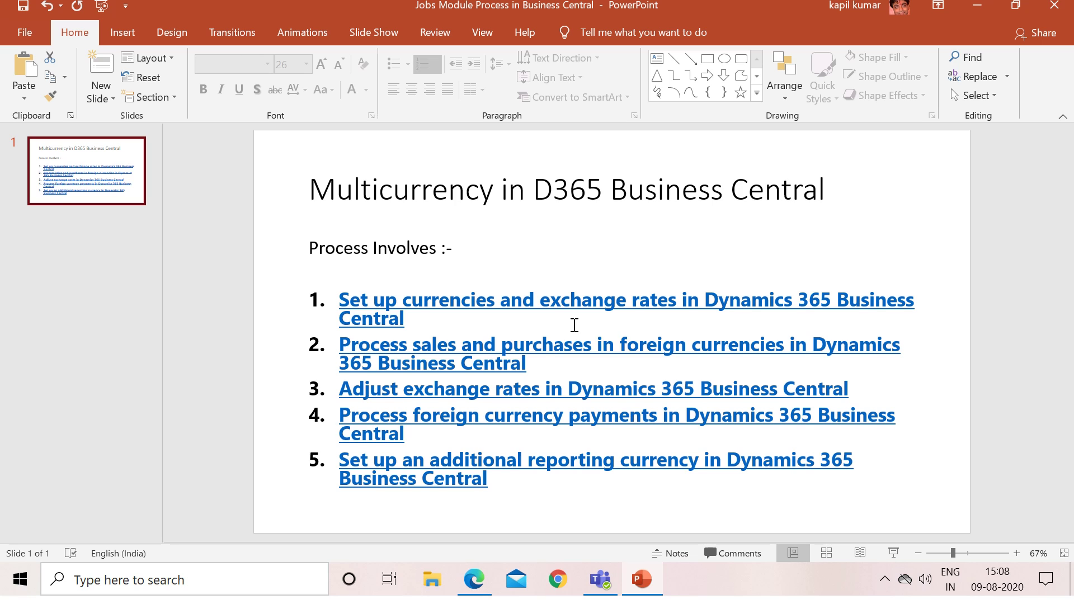
Switch to Dynamics 365 Business Central in the browser and open the General Ledger Setup page.
left_click(484, 582)
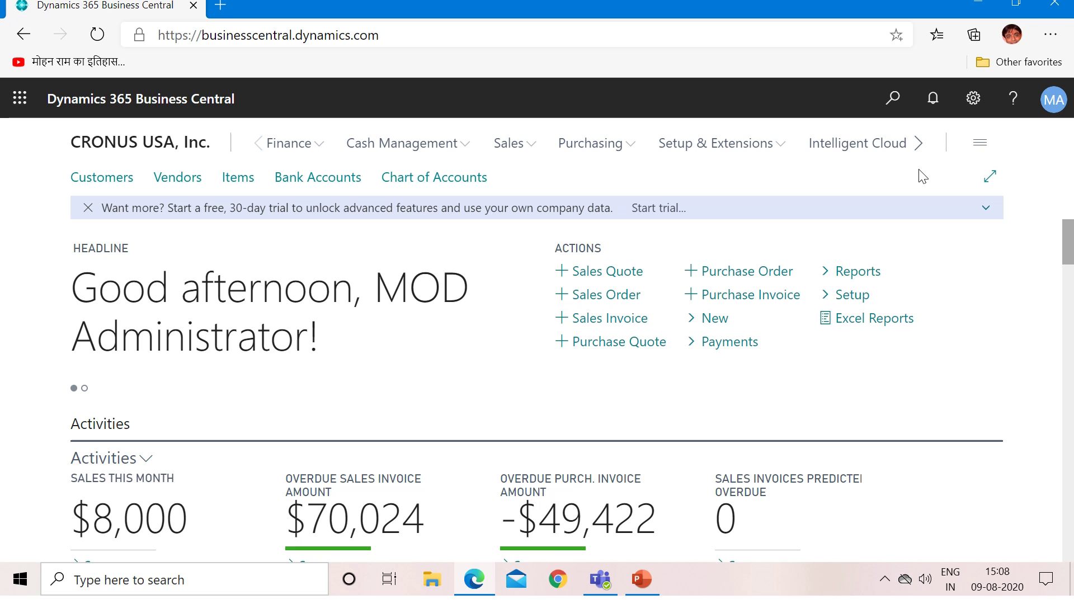
left_click(894, 99)
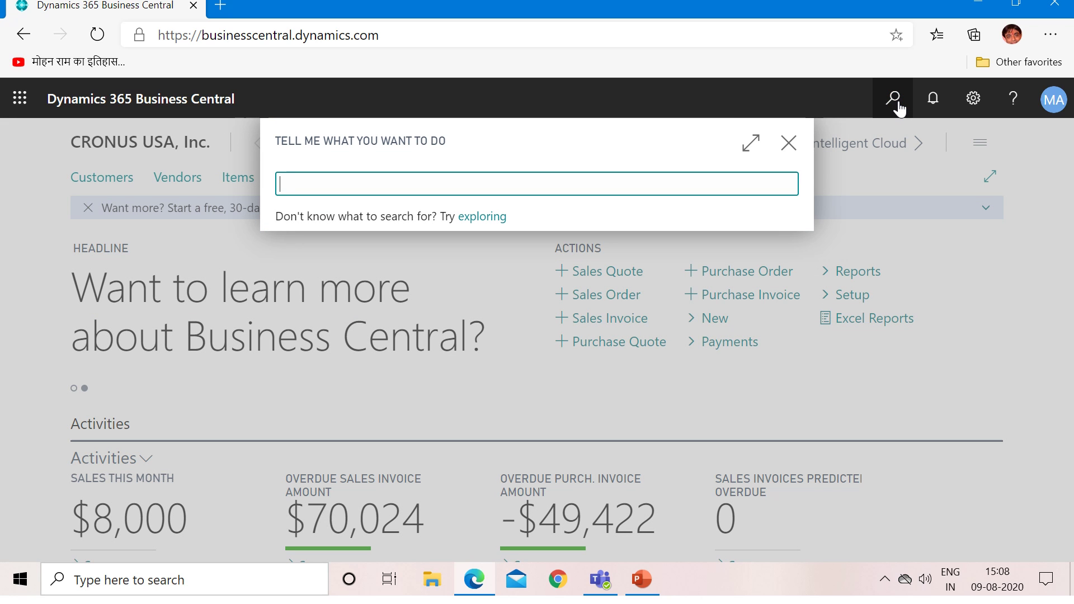
type("general ledger se")
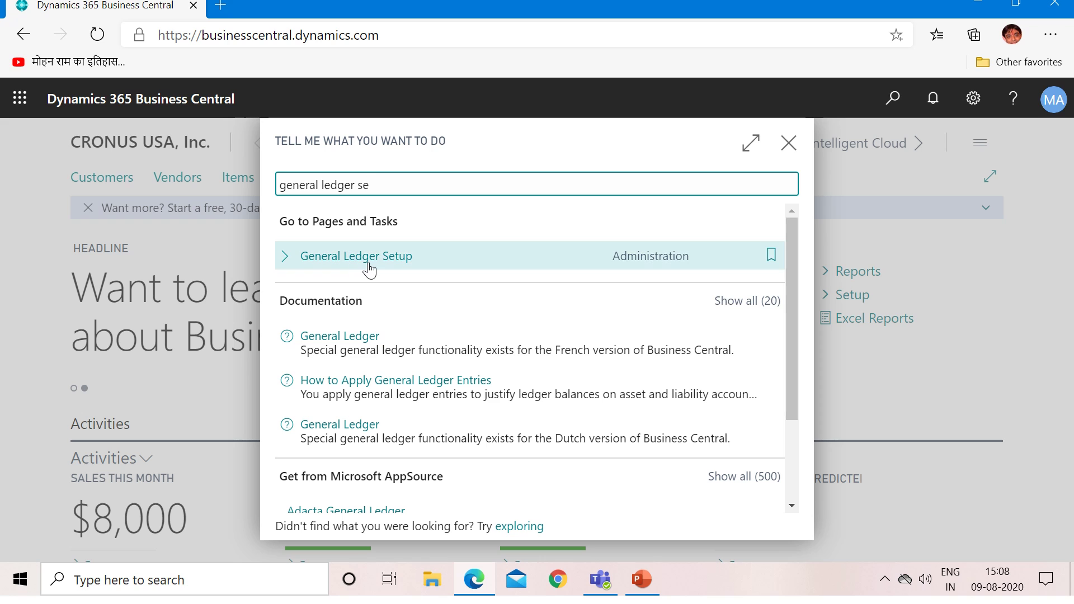
left_click(368, 269)
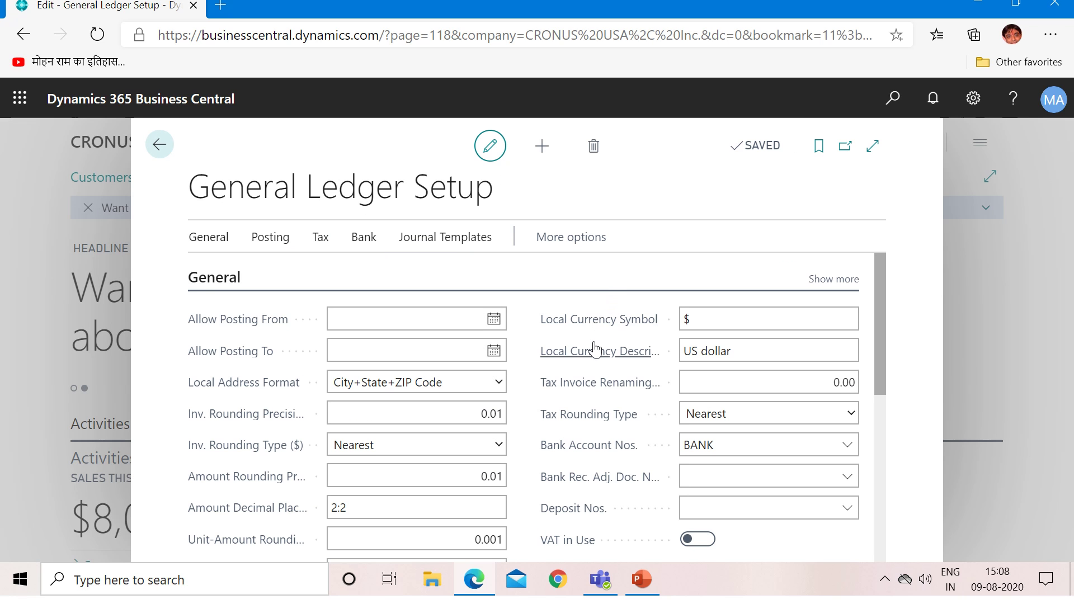
Check the local currency description in General Ledger Setup, and return to the home page.
mouse_move(564, 358)
left_click(685, 353)
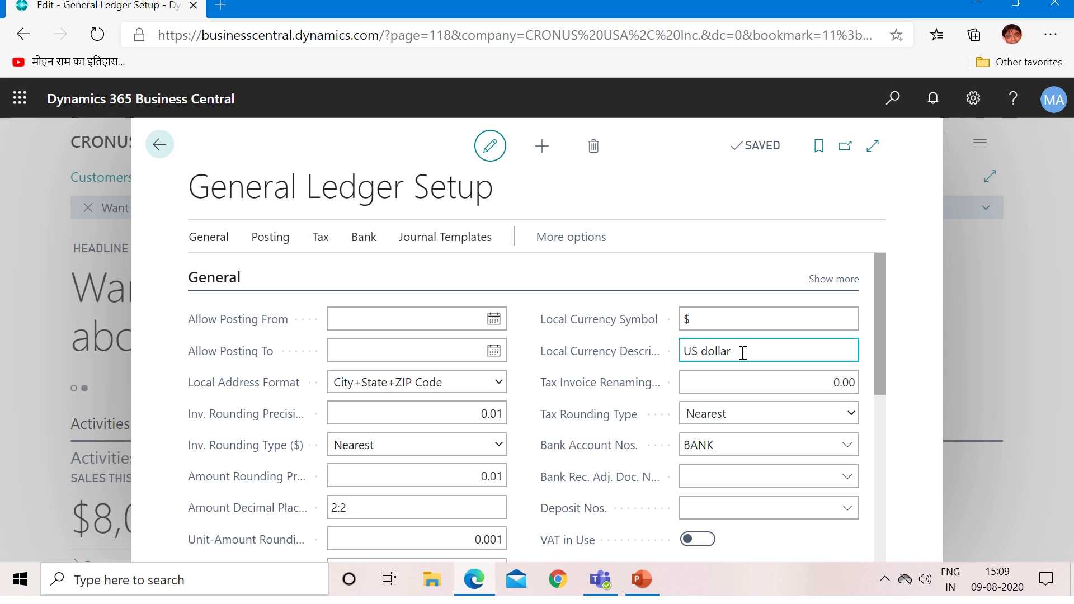
left_click(633, 347)
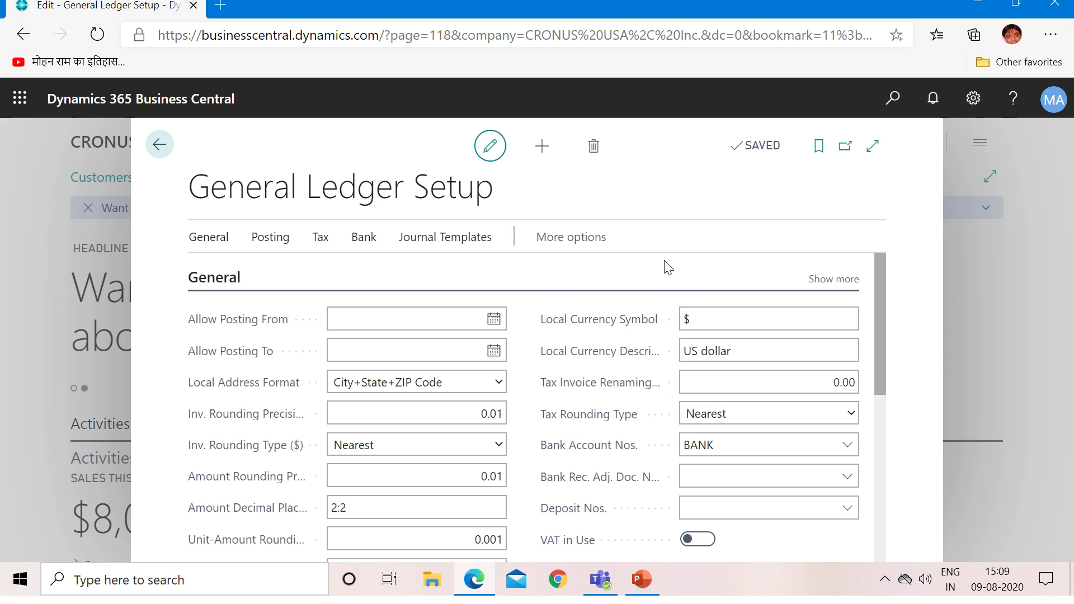
left_click(161, 144)
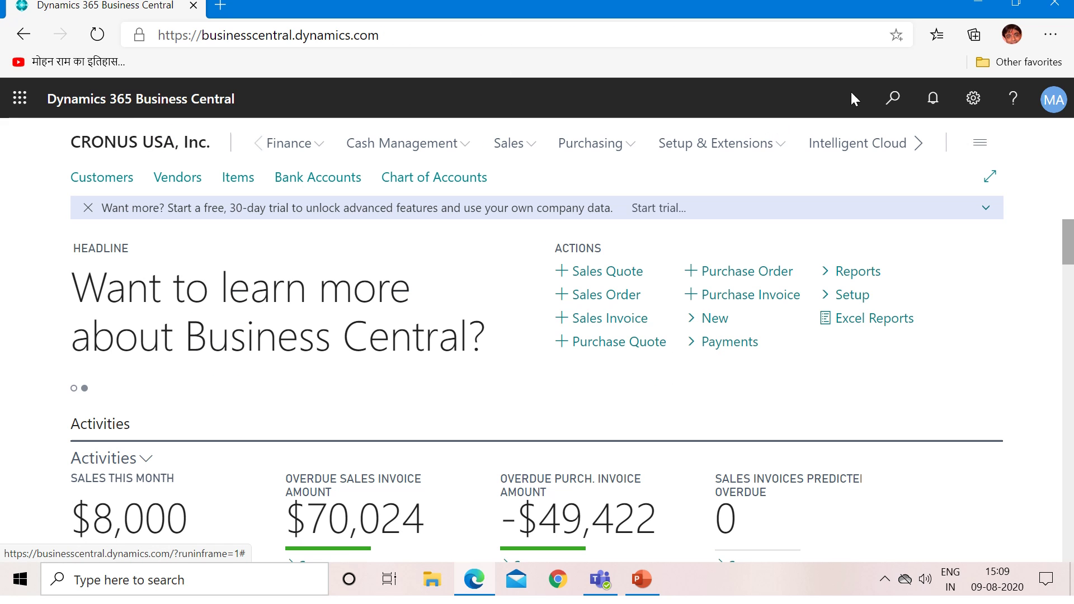
Find and open the Currencies list, and start a new currency card.
left_click(893, 99)
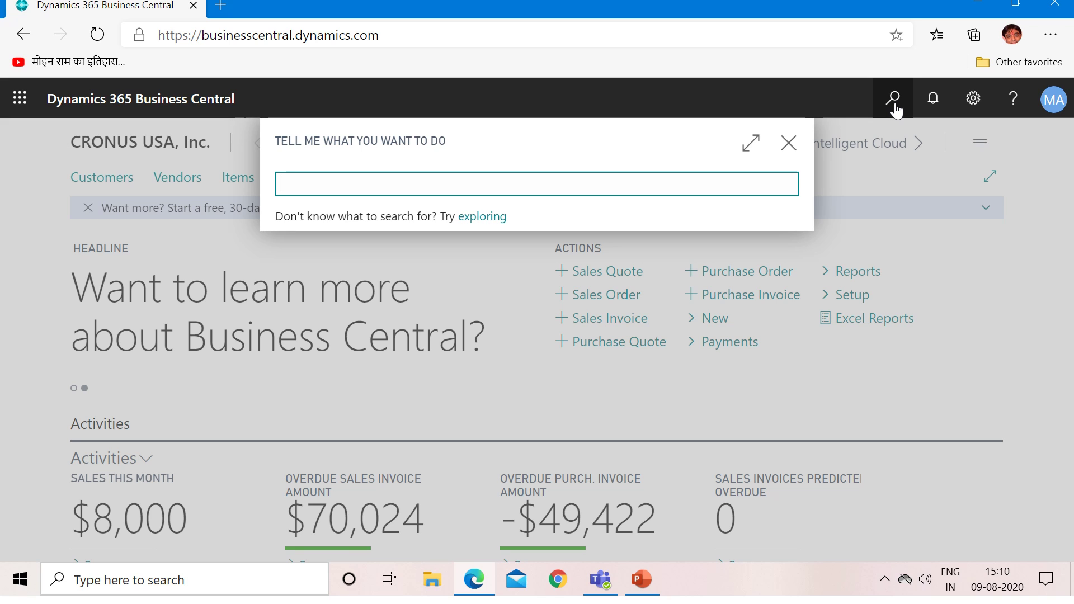
type("currenc")
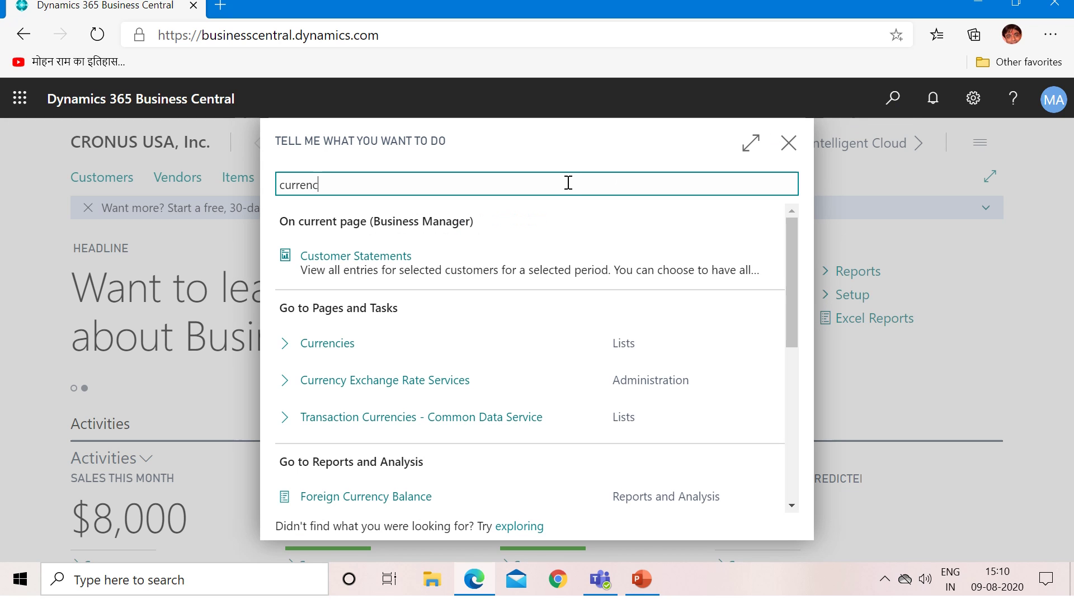
left_click(334, 344)
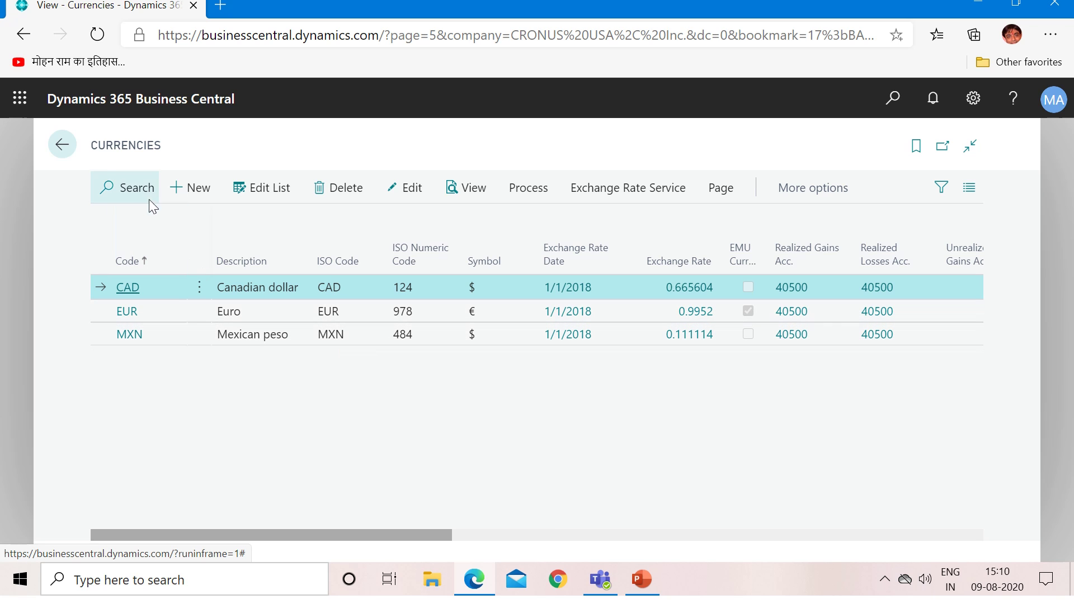
left_click(190, 193)
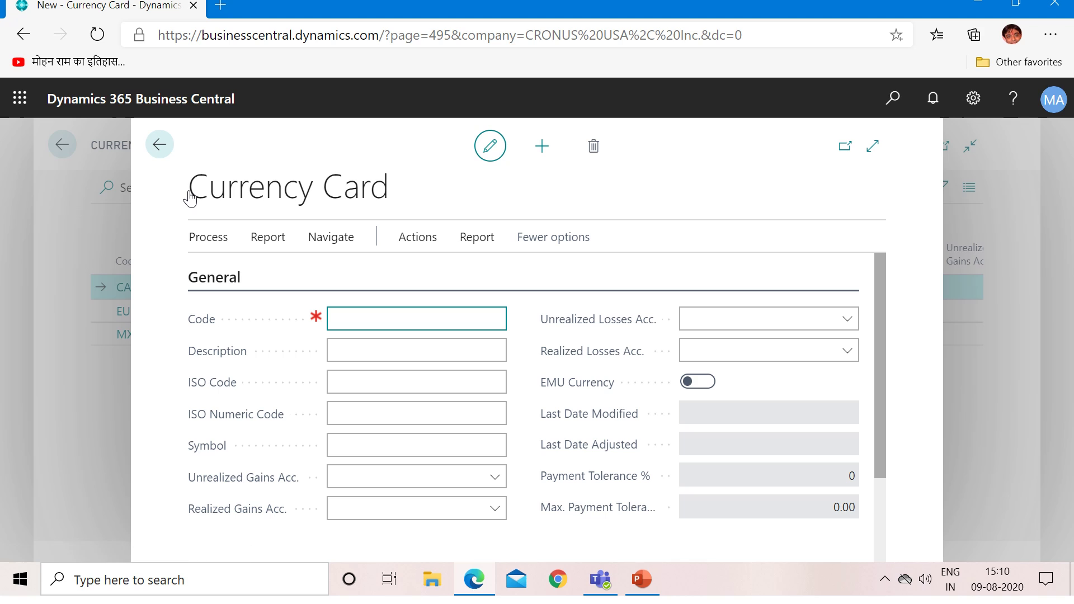
Enter INR as the currency code, Indian National Rupee as the description, and INR as the ISO code.
type("INR")
key("Tab")
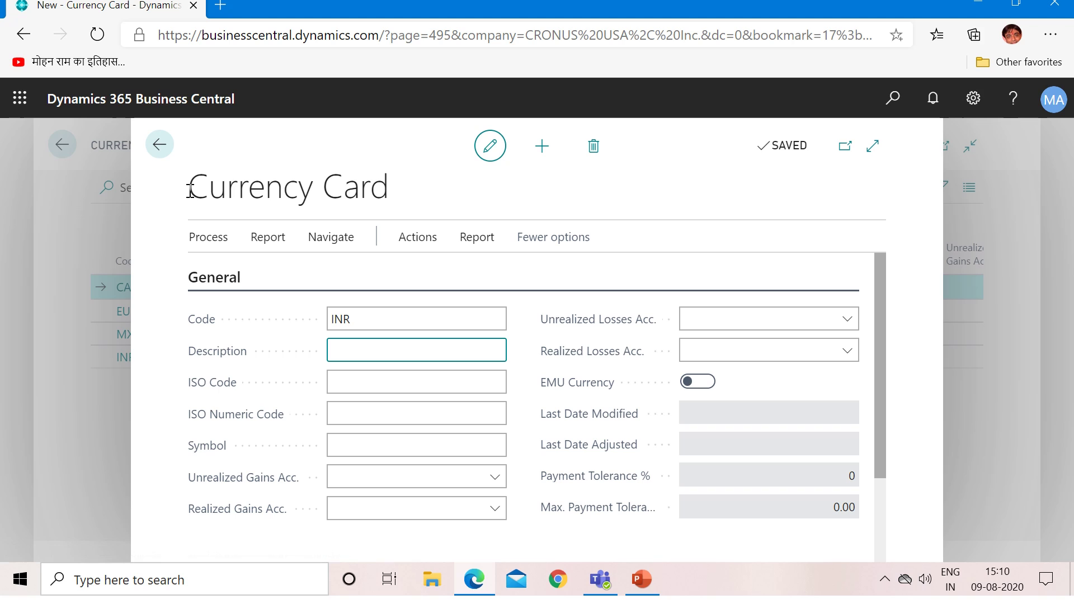
type("Indian National R")
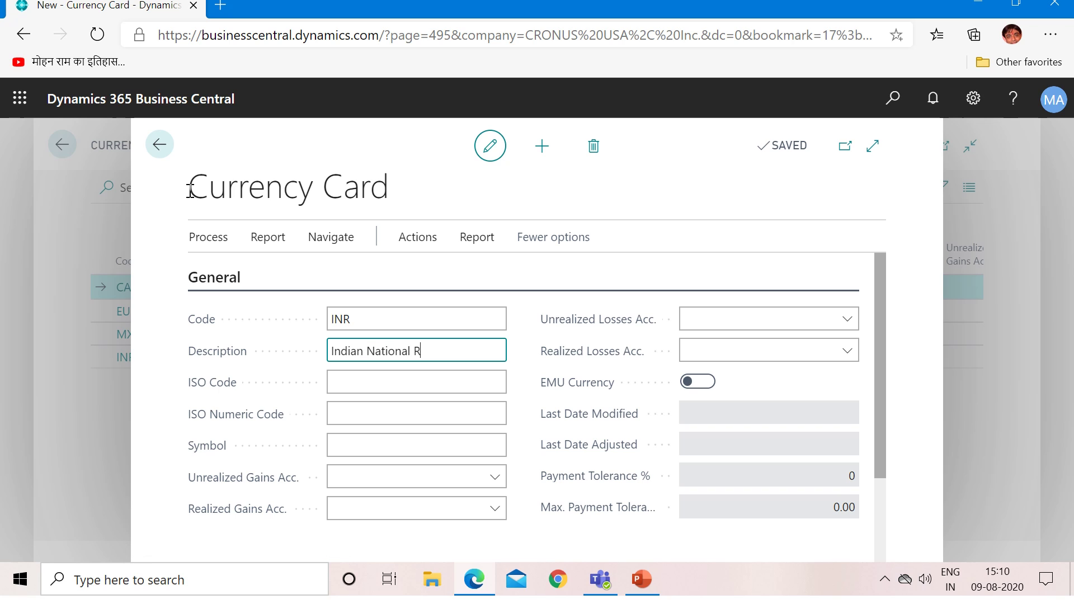
type("upee")
left_click(348, 379)
type("INR")
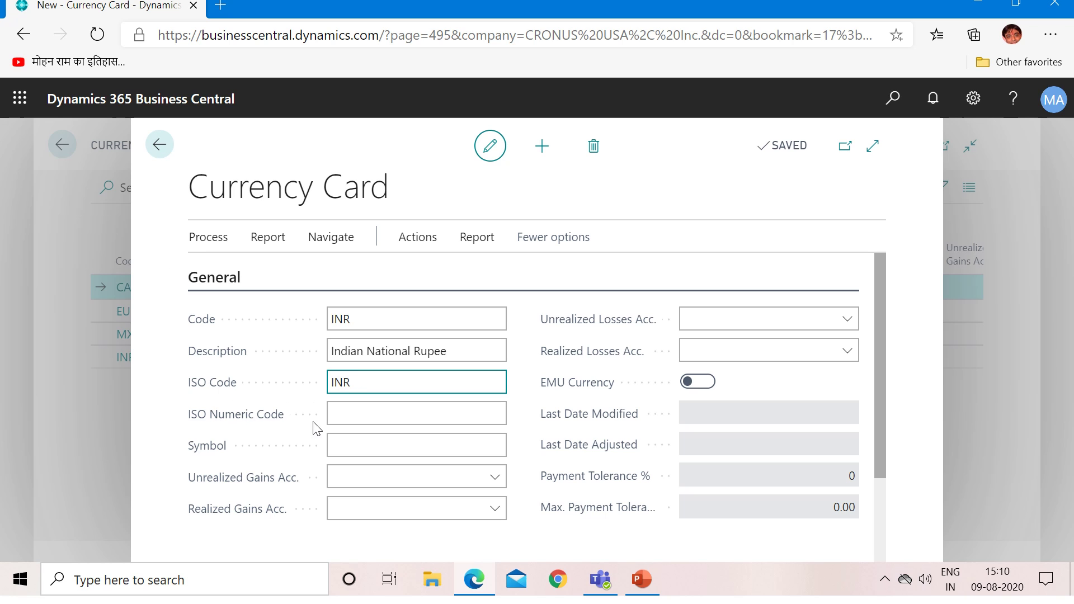
left_click(364, 416)
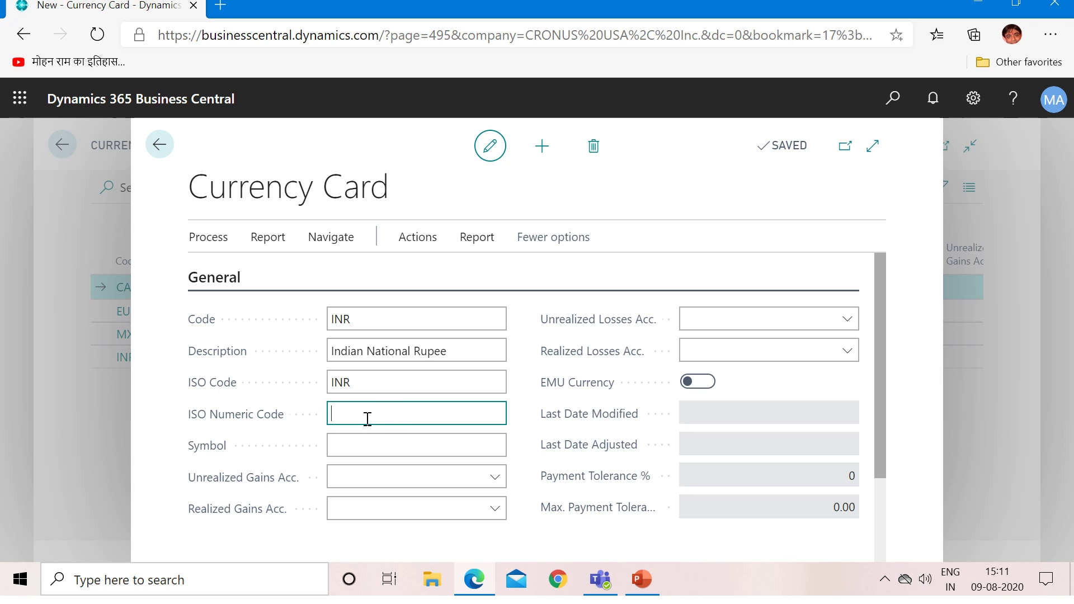
left_click(380, 450)
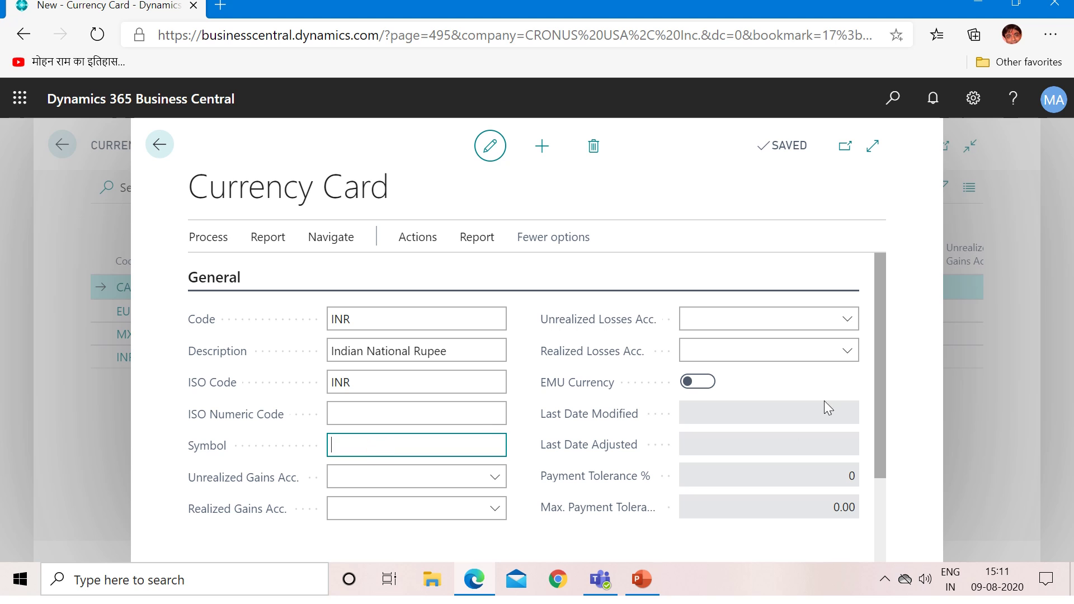
left_click_drag(879, 365, 884, 426)
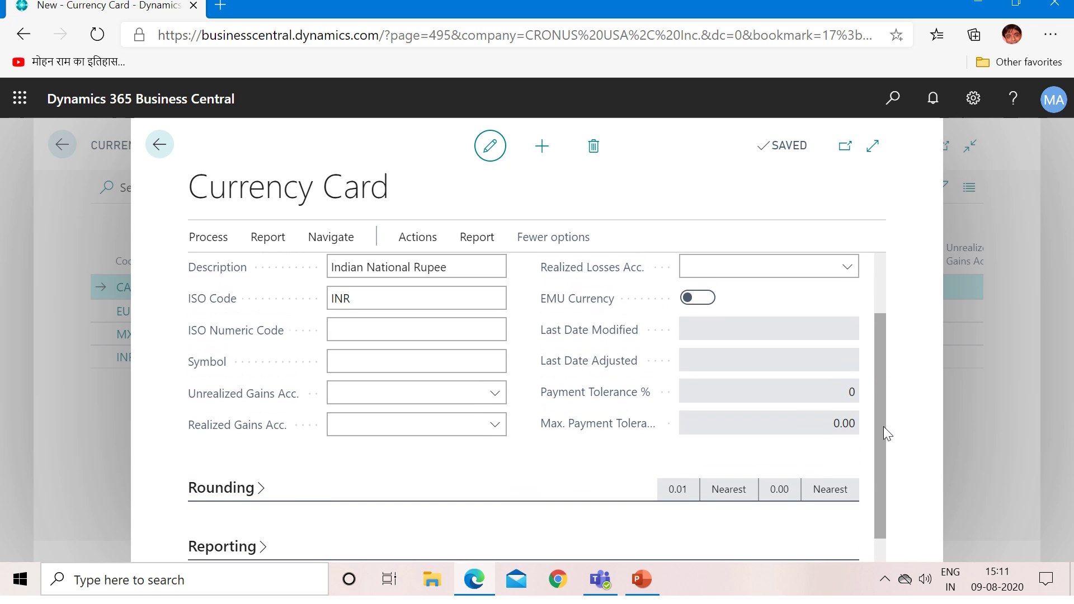
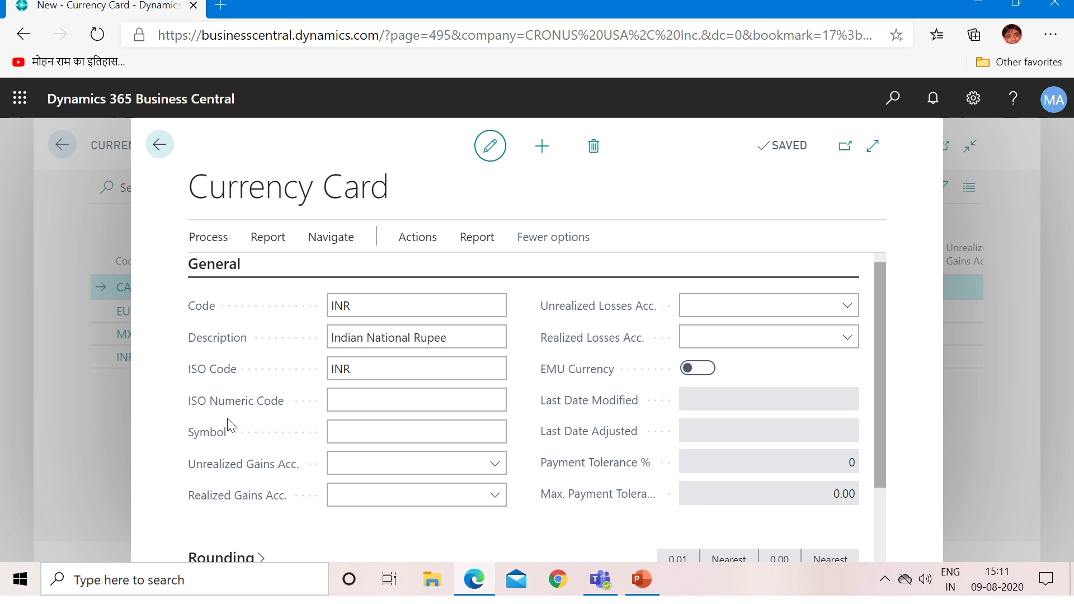
Set both the unrealized gains account and the realized gains account of the INR currency to 40500.
left_click_drag(382, 306, 307, 312)
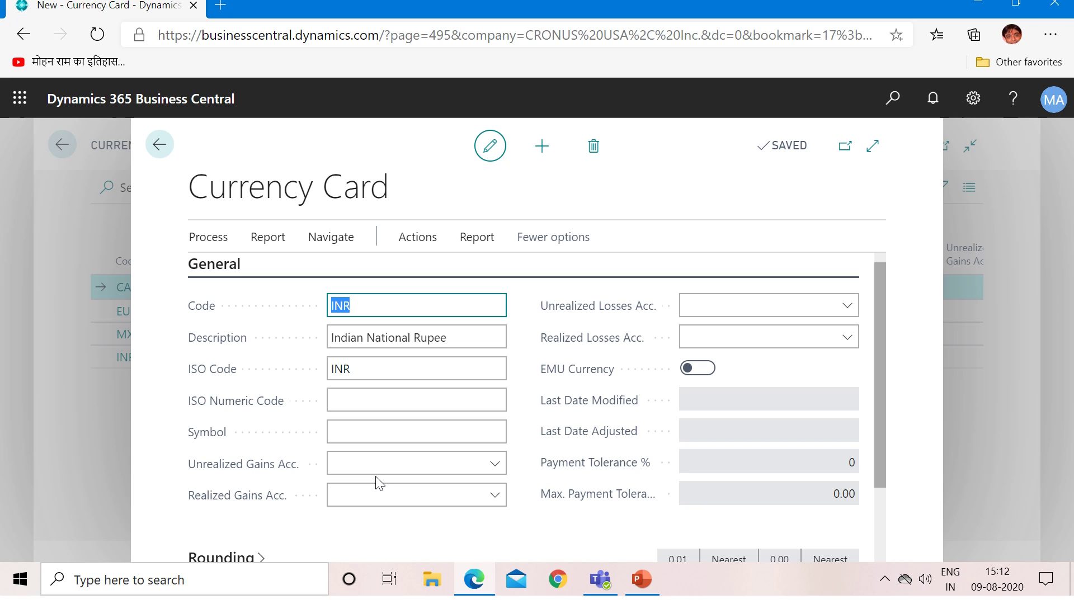
left_click(399, 462)
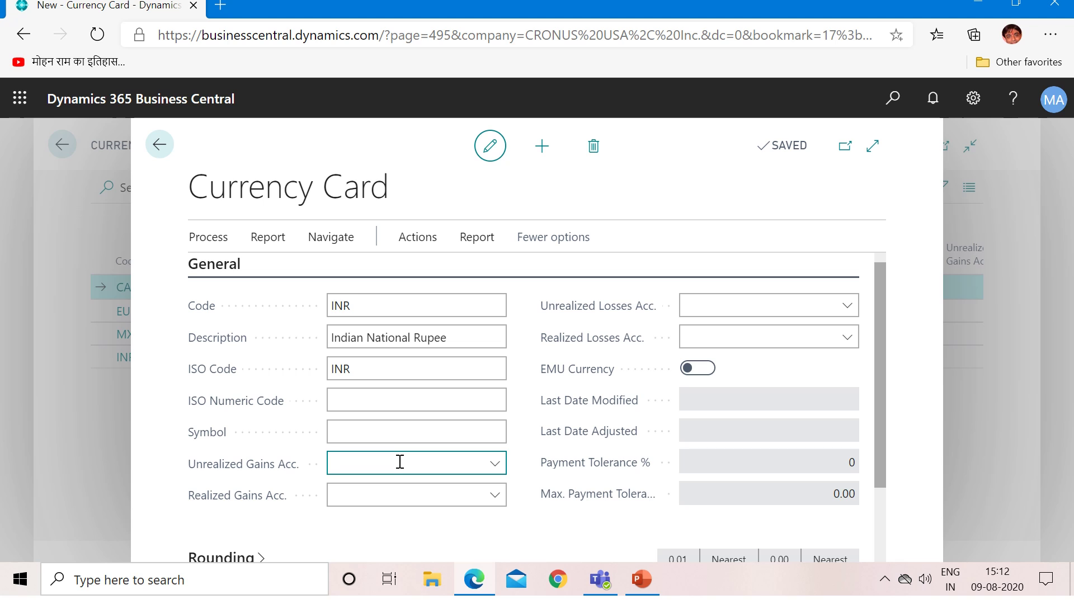
type("405")
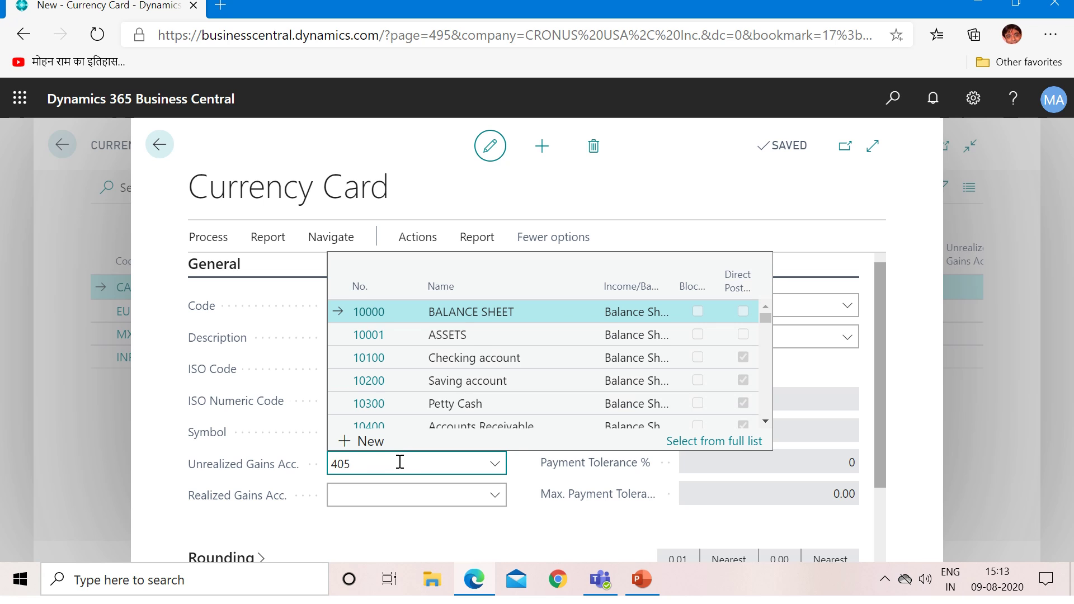
key("Down")
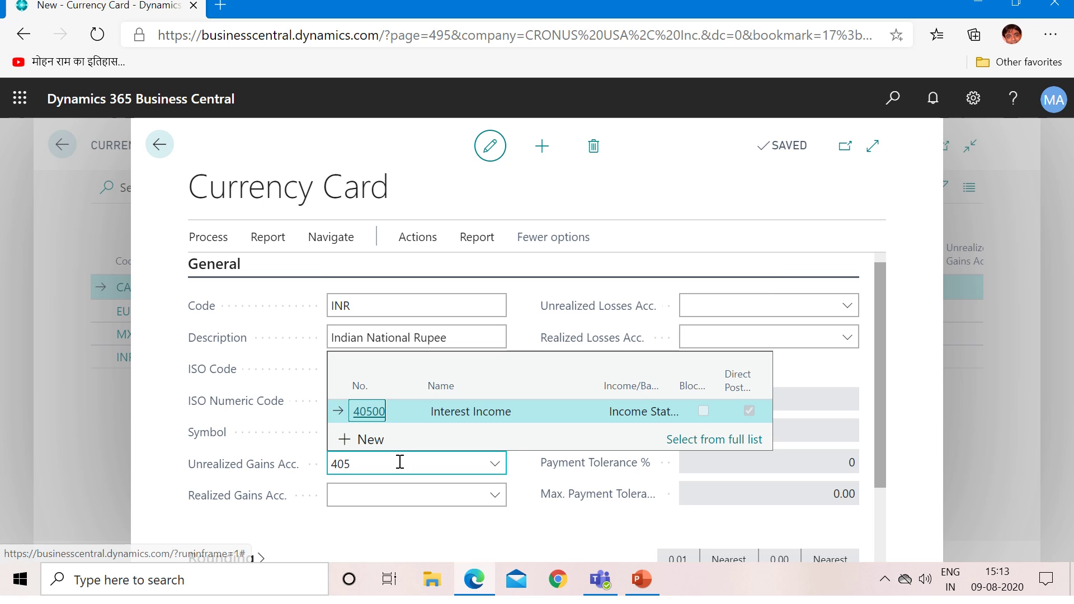
key("Return")
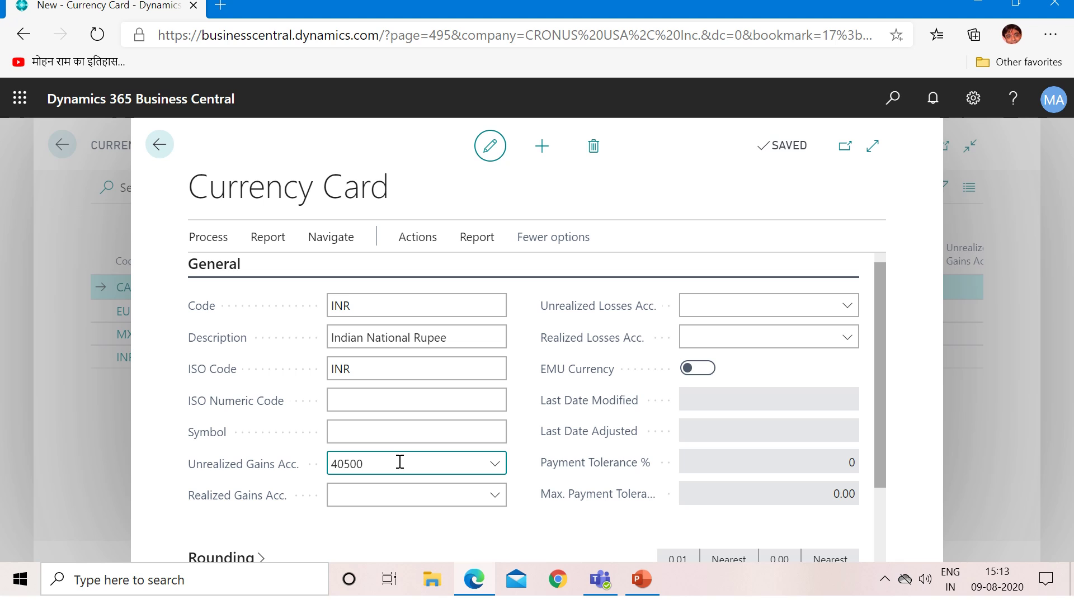
left_click(400, 462)
key("ctrl+c")
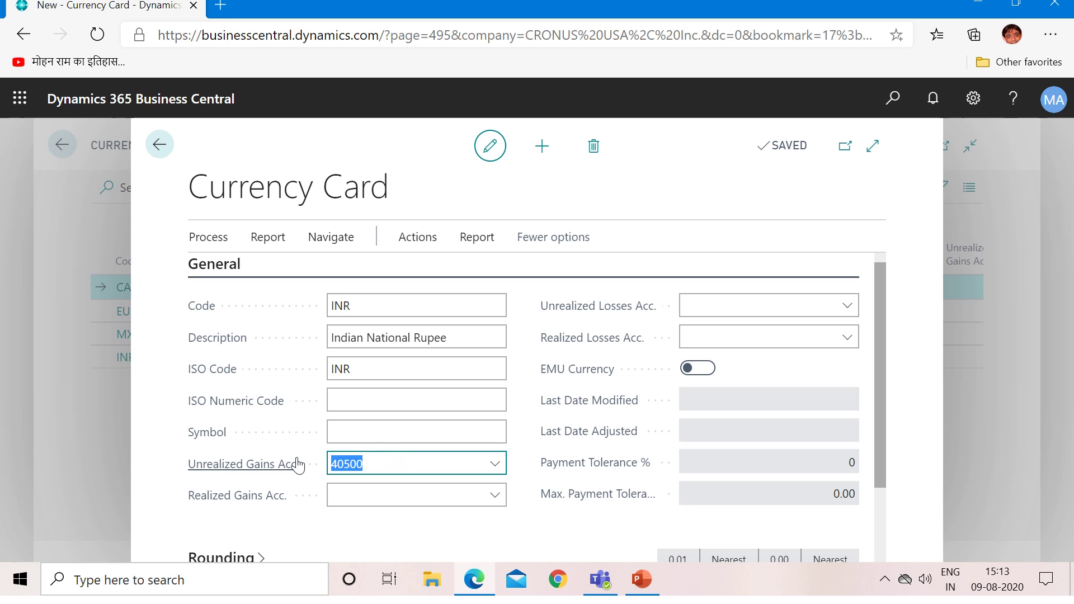
left_click(370, 493)
key("ctrl+v")
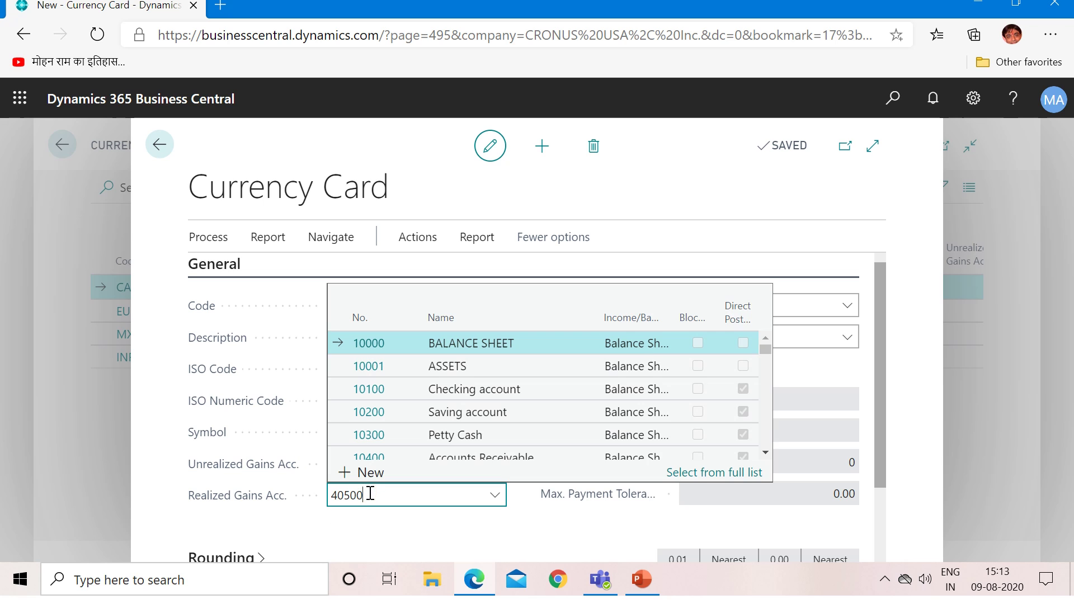
Set both the unrealized losses account and the realized losses account of the INR currency to 40500.
left_click(794, 301)
key("ctrl+v")
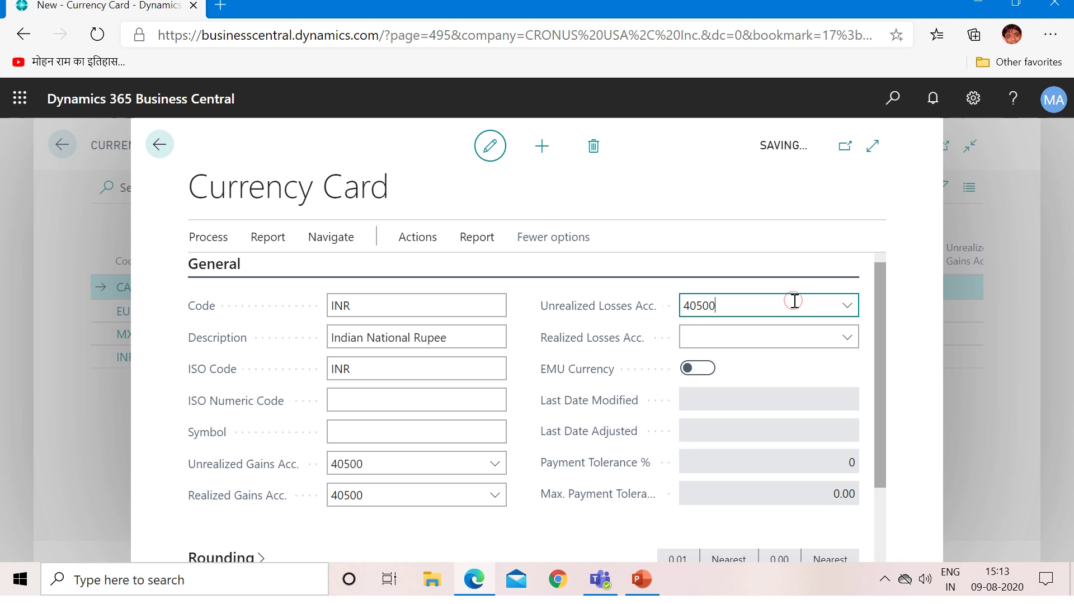
left_click(913, 344)
left_click(766, 336)
key("ctrl+v")
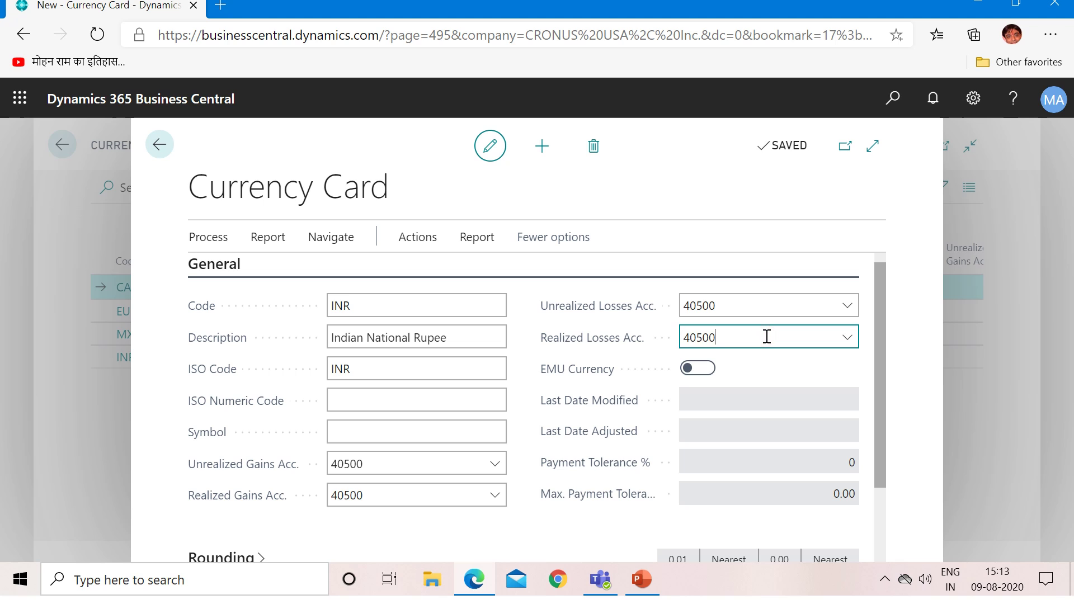
left_click(933, 342)
Review the Change Payment Tolerance options for the INR currency, and close them without applying a change.
left_click_drag(882, 359, 886, 431)
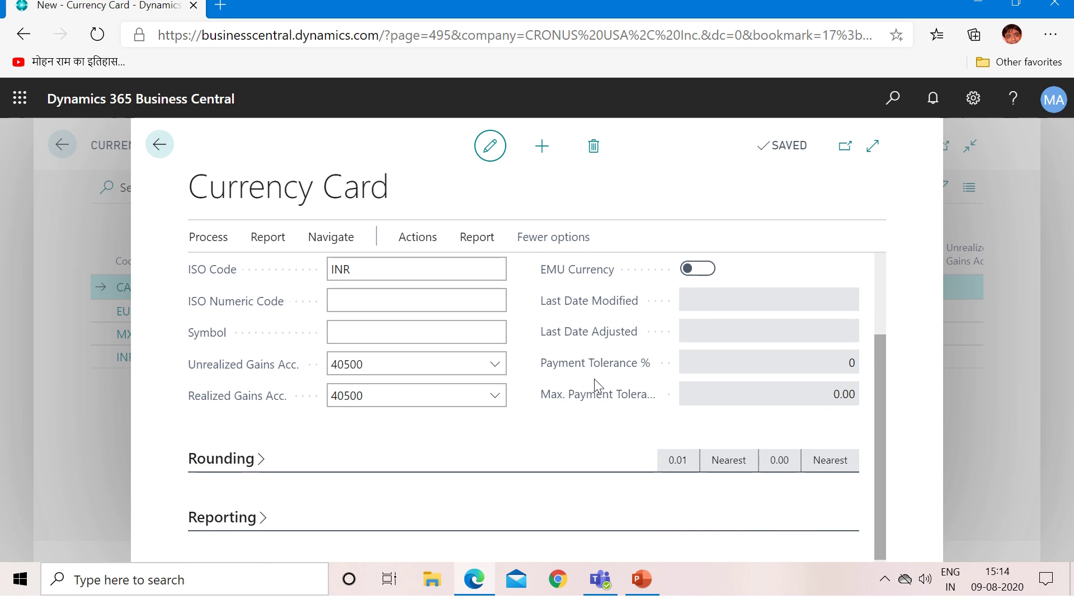
left_click(617, 369)
left_click(427, 236)
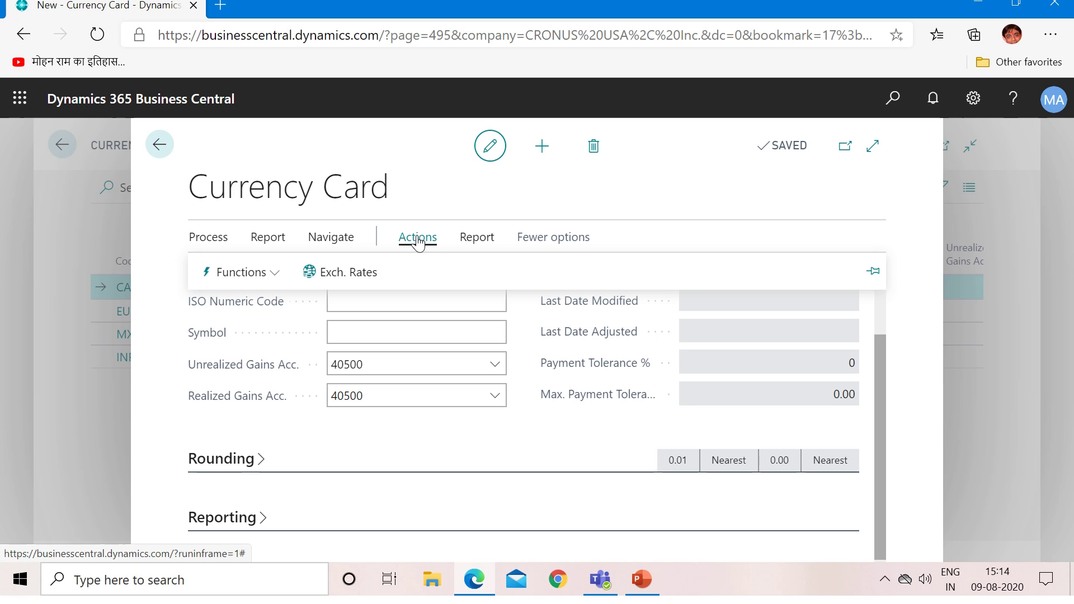
left_click(274, 275)
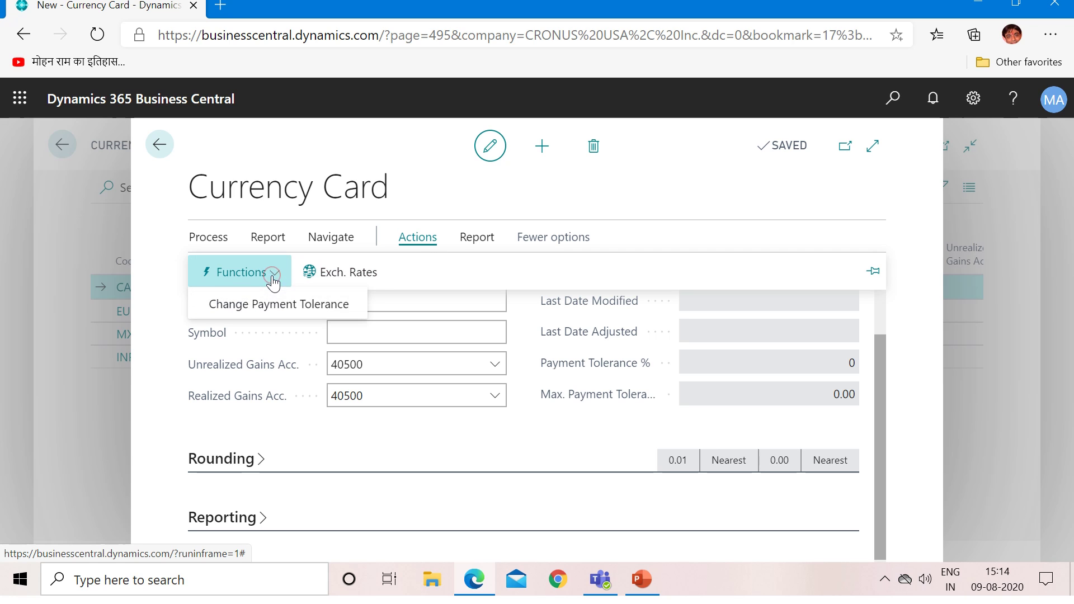
left_click(274, 313)
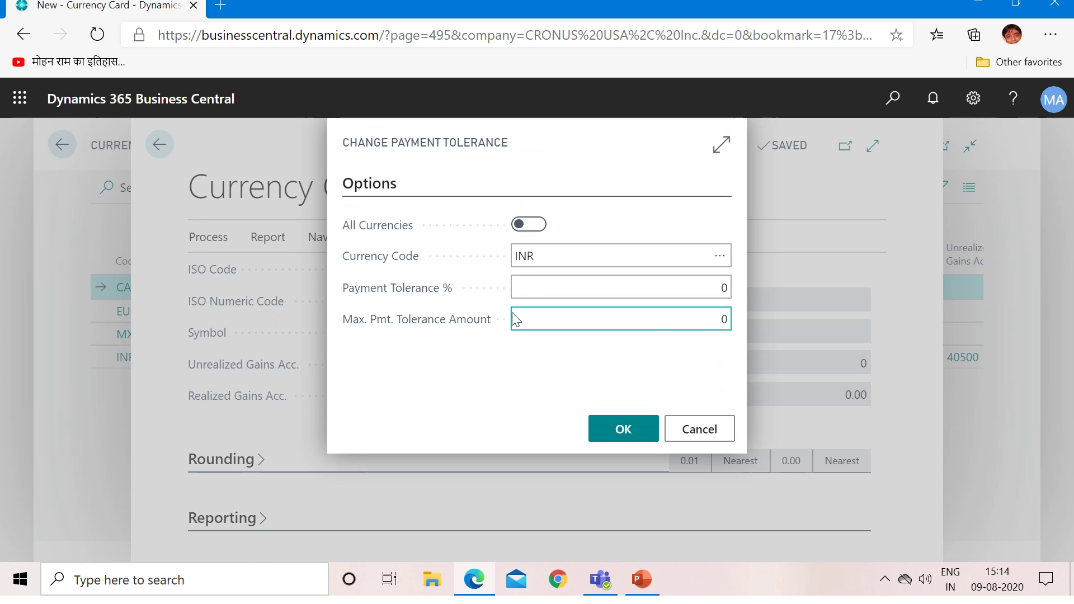
left_click(606, 288)
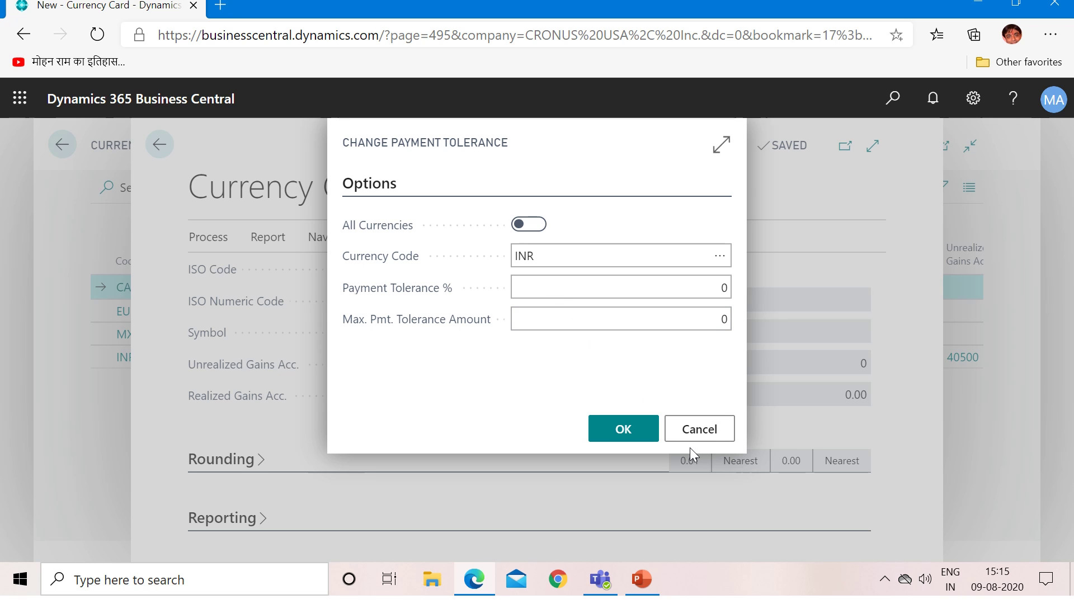
left_click(718, 438)
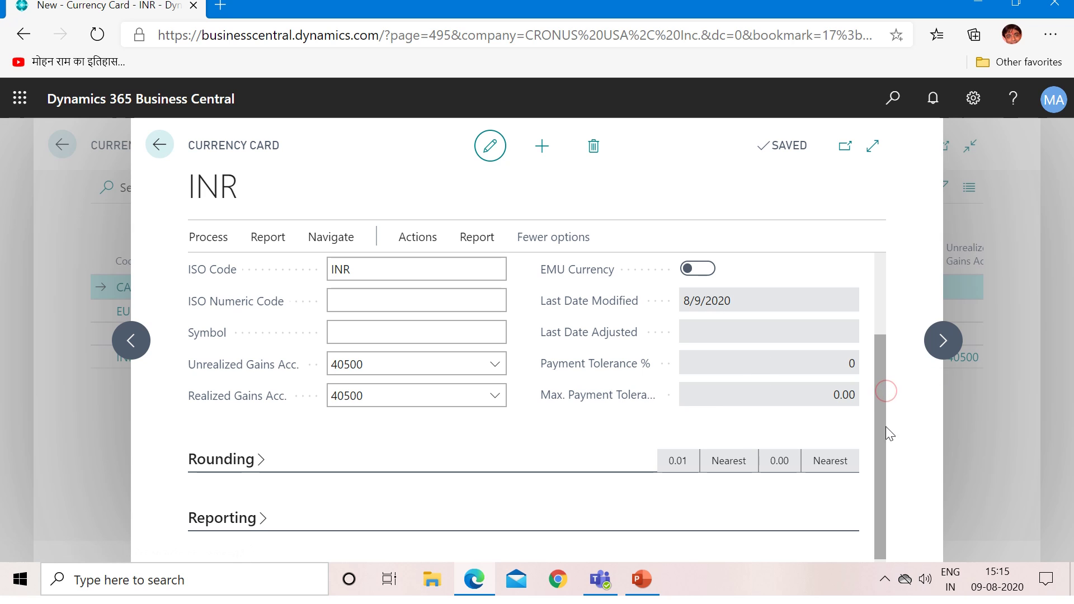
Review the Rounding and Reporting sections of the INR currency card, including rounding precision and the reporting gains and losses accounts.
left_click_drag(881, 454, 884, 538)
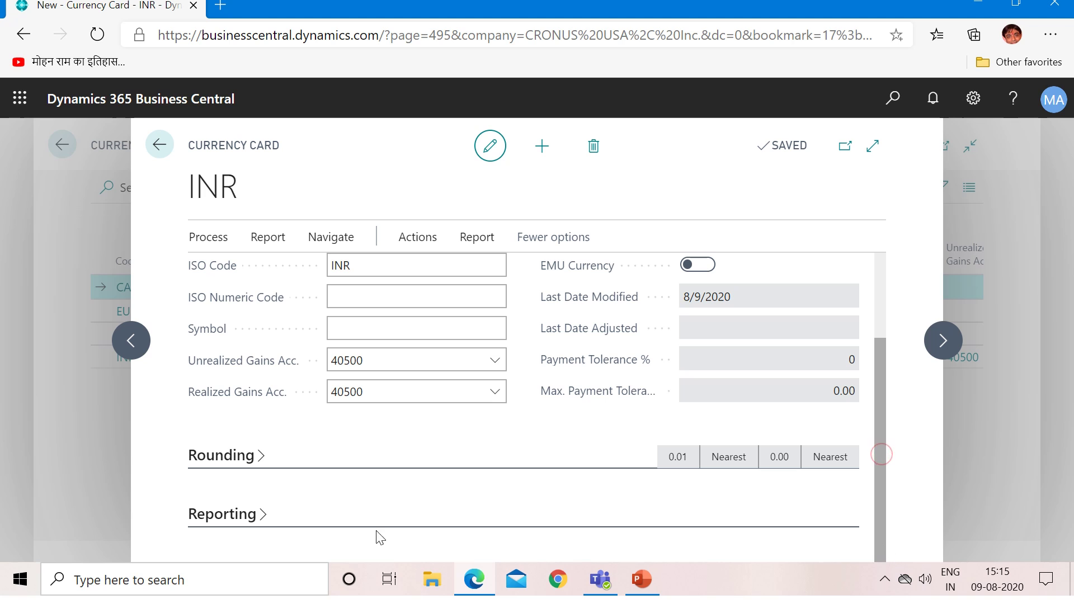
left_click(259, 454)
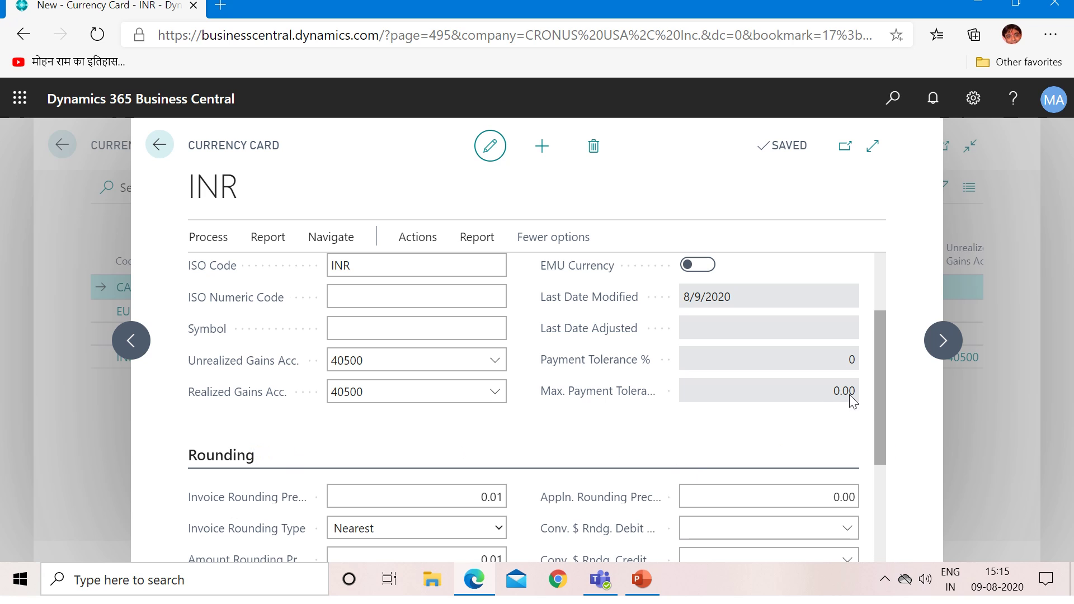
left_click_drag(880, 398, 885, 487)
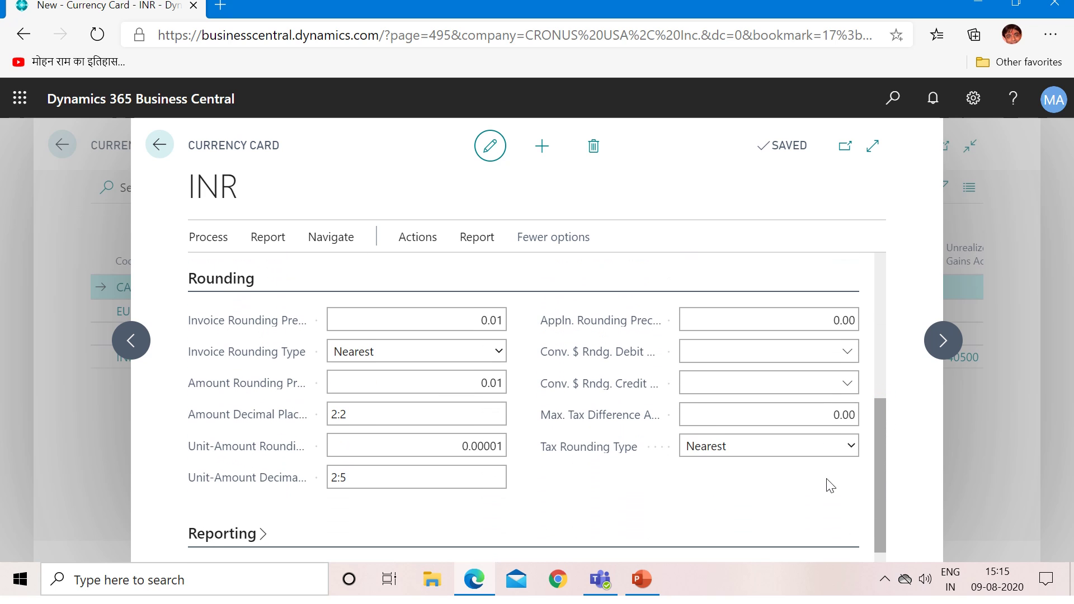
left_click(475, 320)
scroll(874, 423, "down", 1)
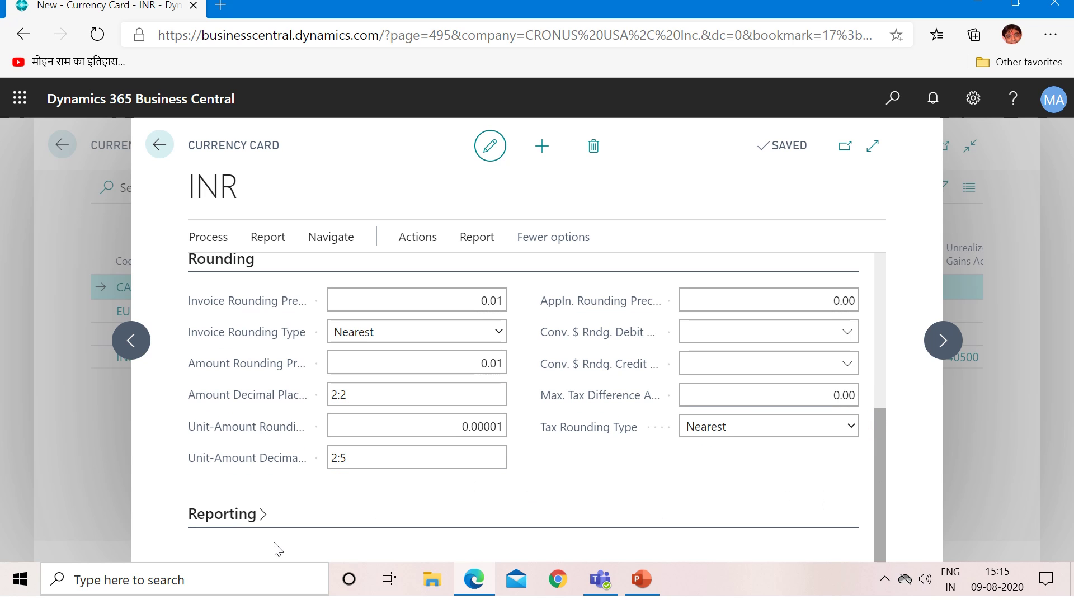
left_click(254, 526)
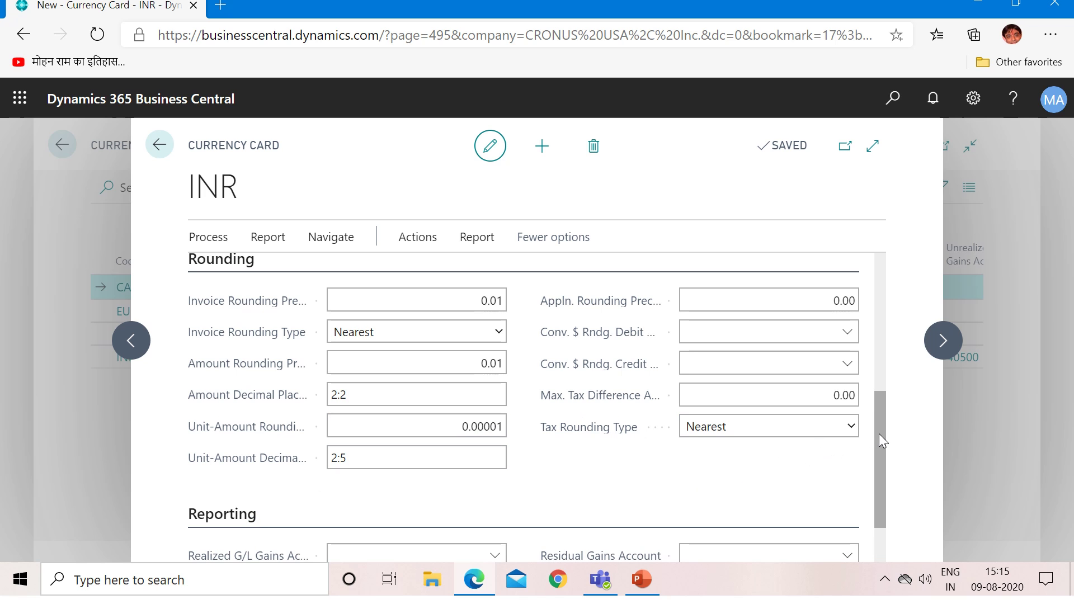
left_click_drag(878, 434, 882, 523)
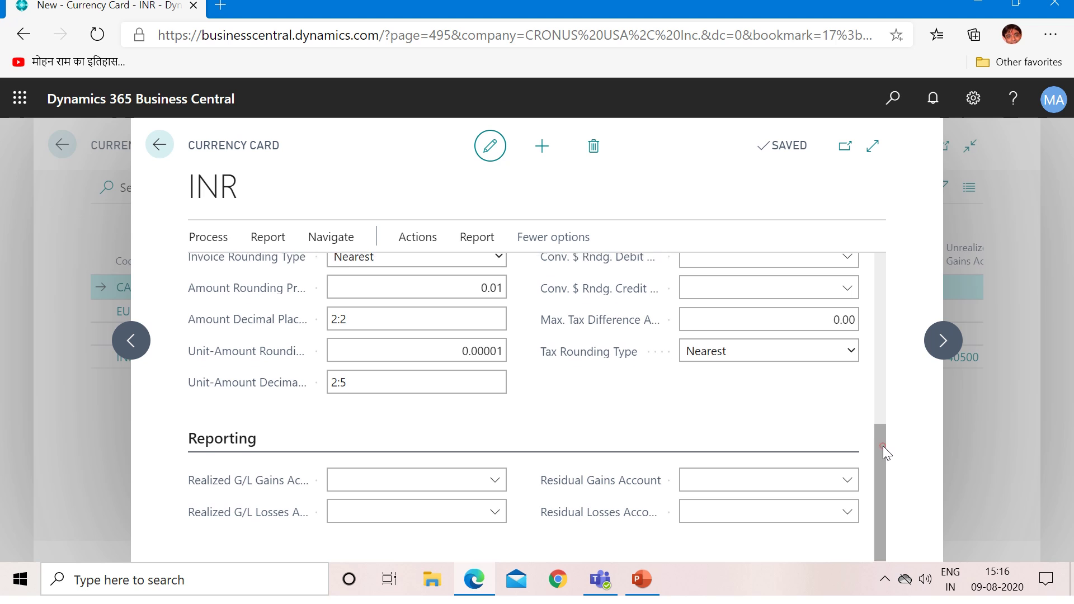
left_click_drag(882, 445, 882, 254)
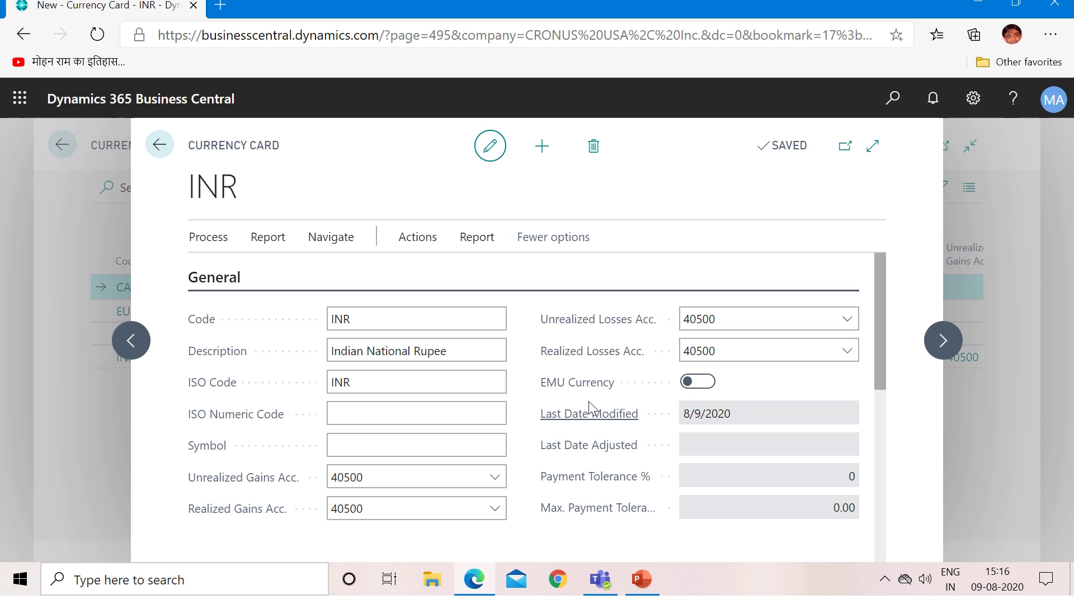
mouse_move(588, 401)
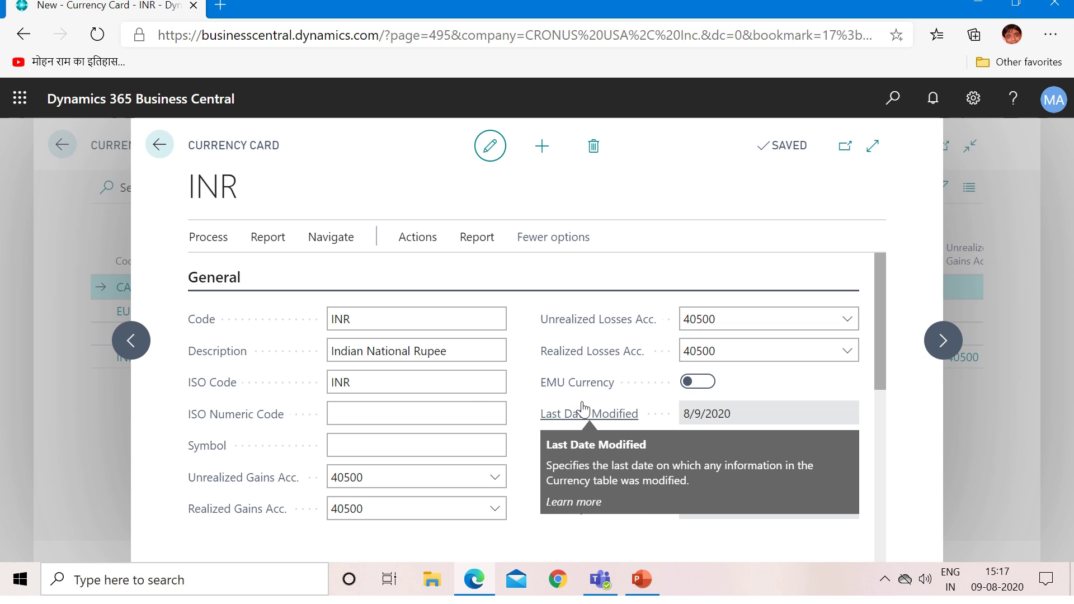
Open the exchange rates of the INR currency and enter 9/8/2020 as the starting date of the first line.
left_click(412, 249)
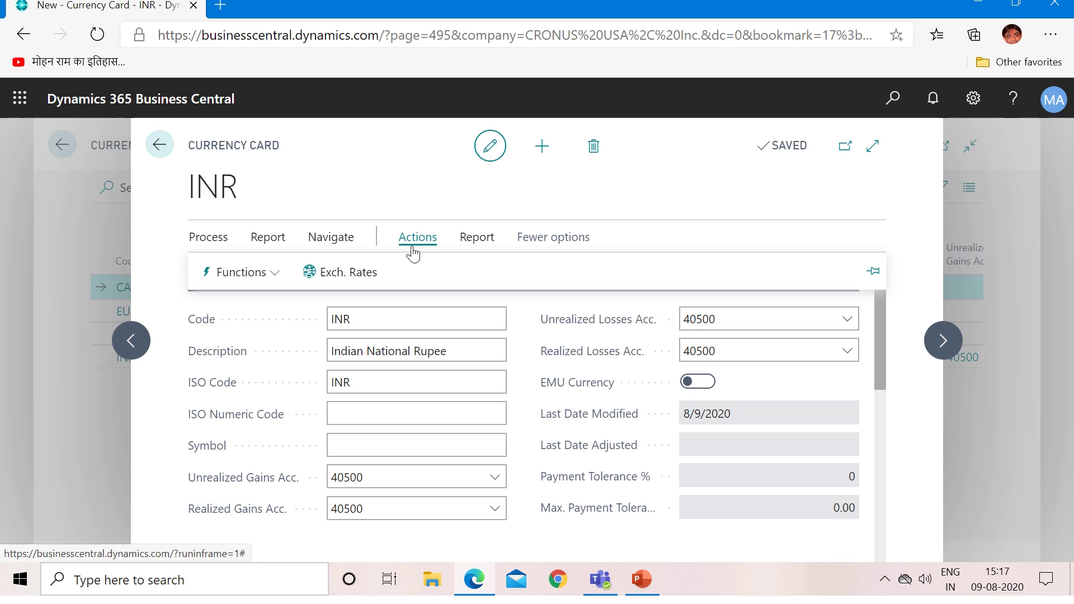
left_click(349, 275)
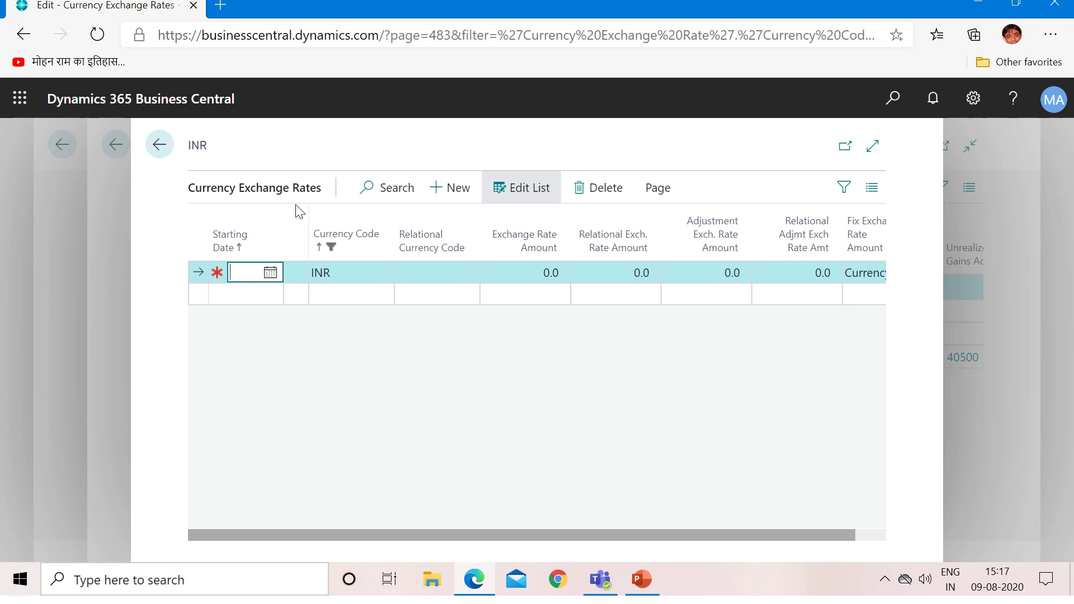
type("09082020")
key("Tab")
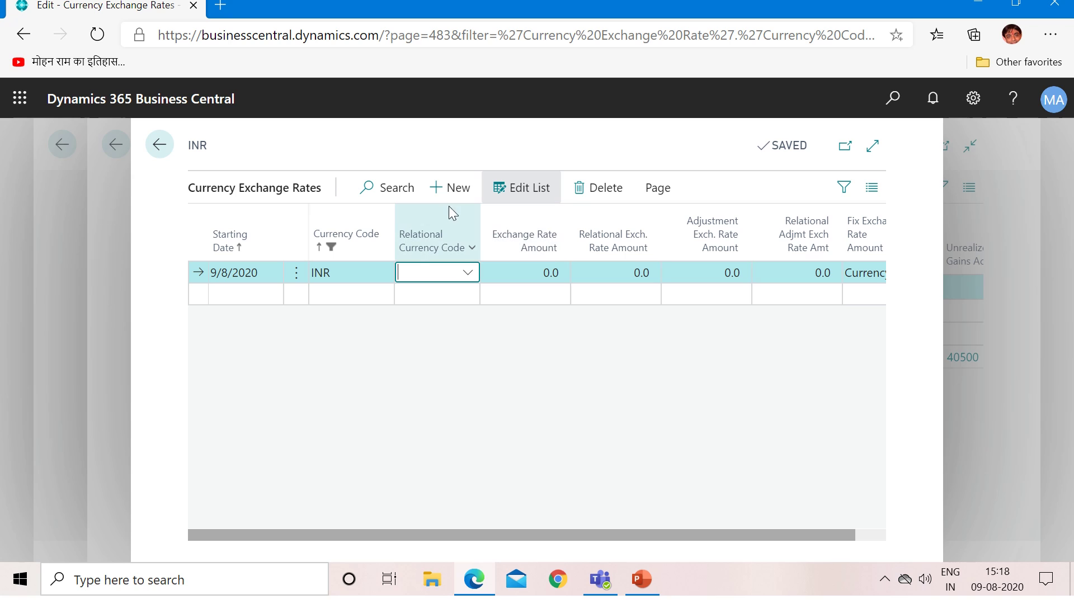
Set the line's relational exchange rate amount to 1 and its exchange rate amount to 70.
mouse_move(540, 258)
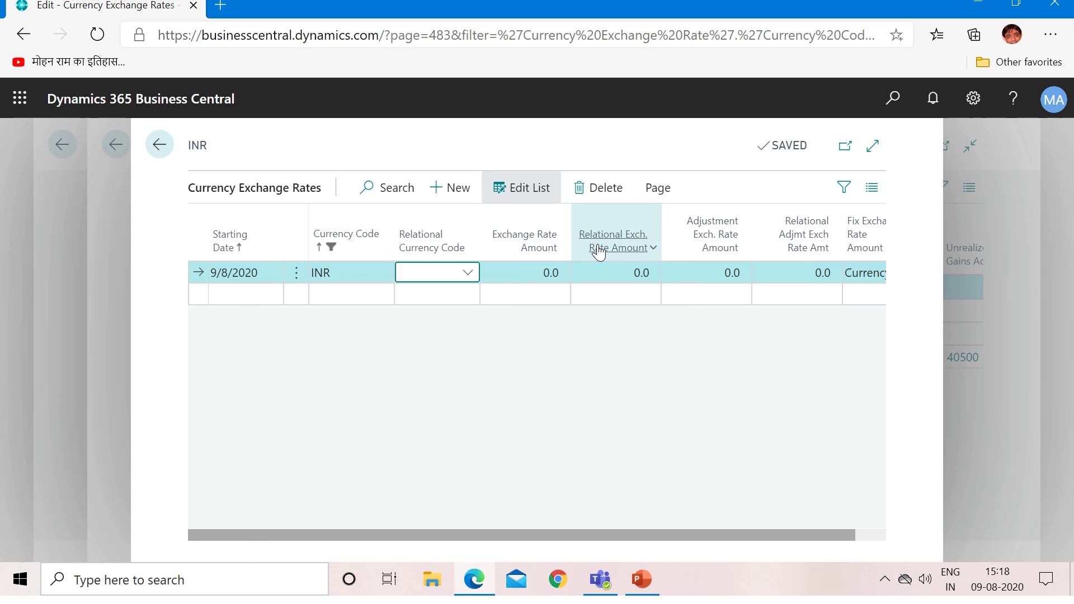
mouse_move(595, 259)
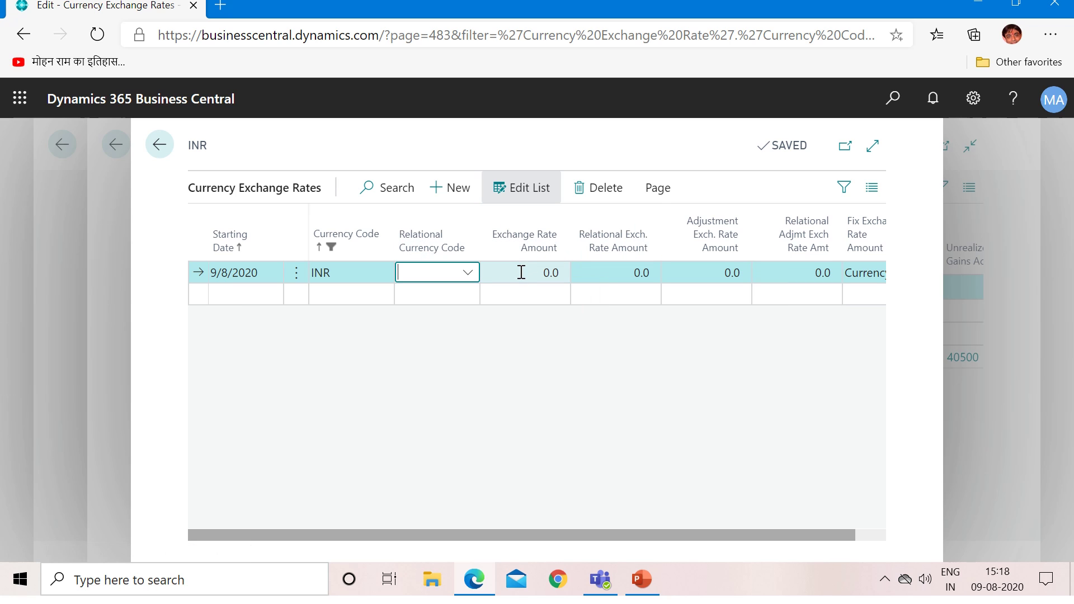
left_click(520, 272)
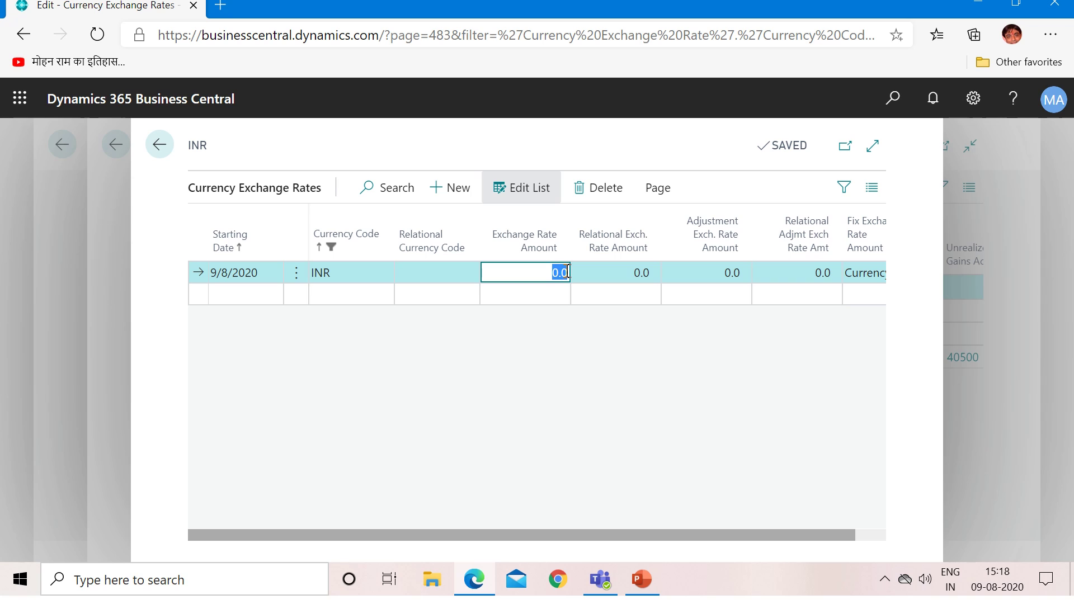
left_click(632, 269)
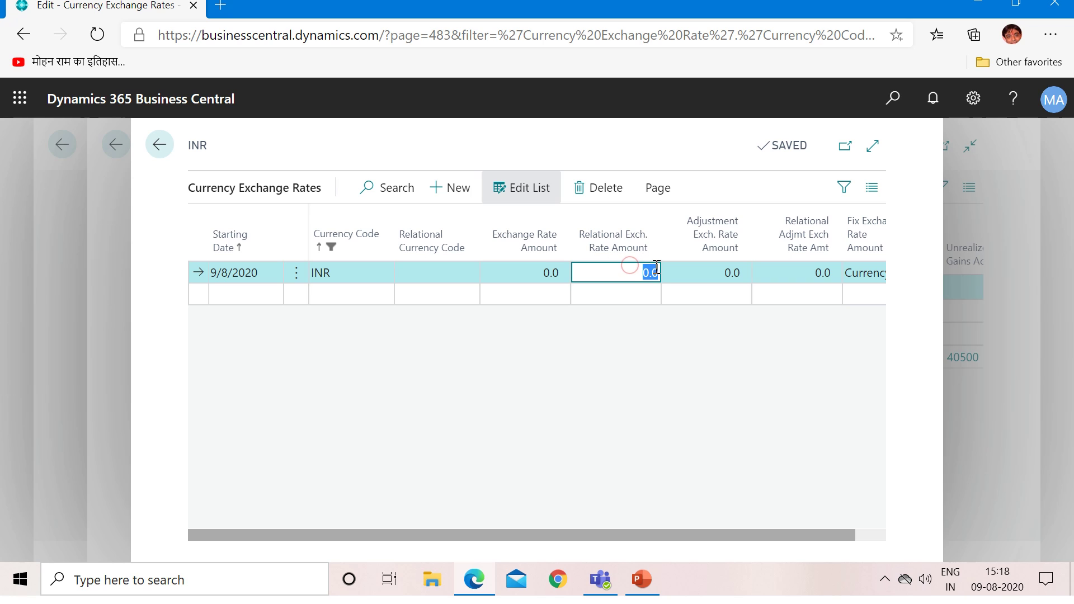
key("BackSpace")
type("1")
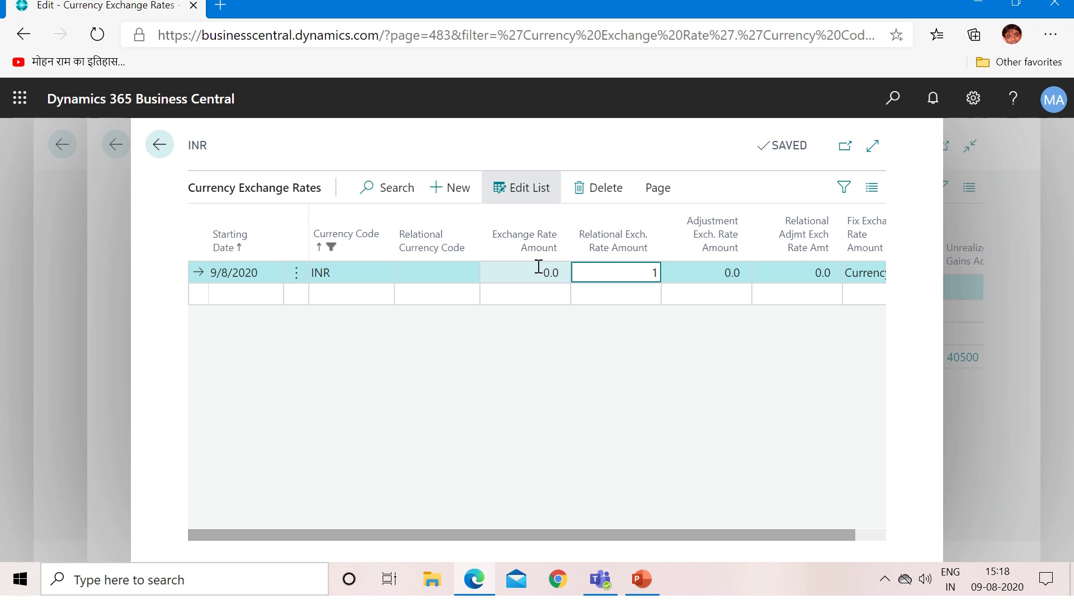
left_click(559, 271)
key("BackSpace")
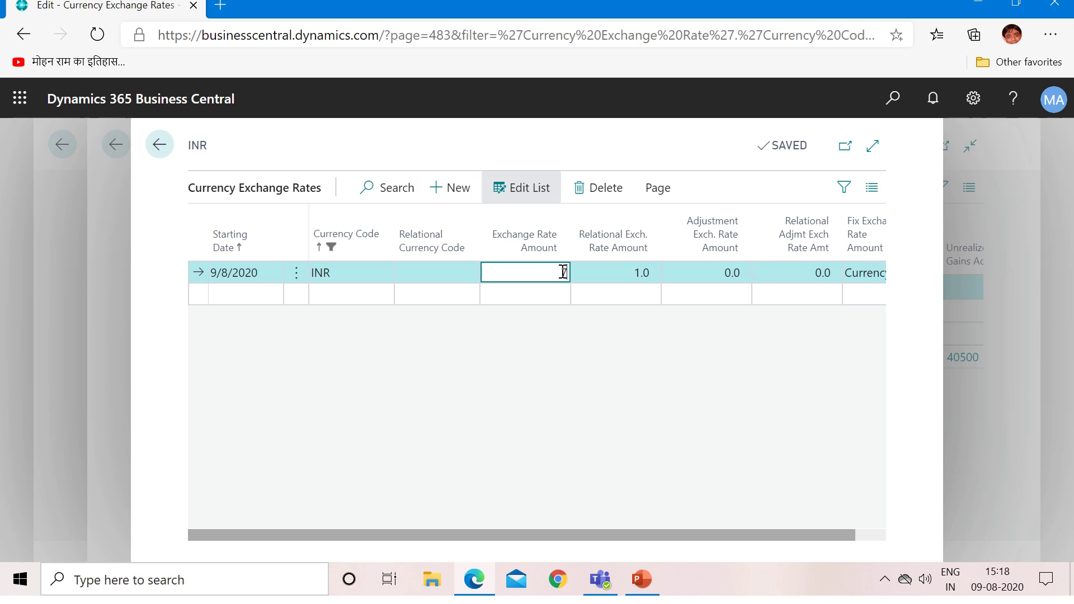
type("70")
key("Tab")
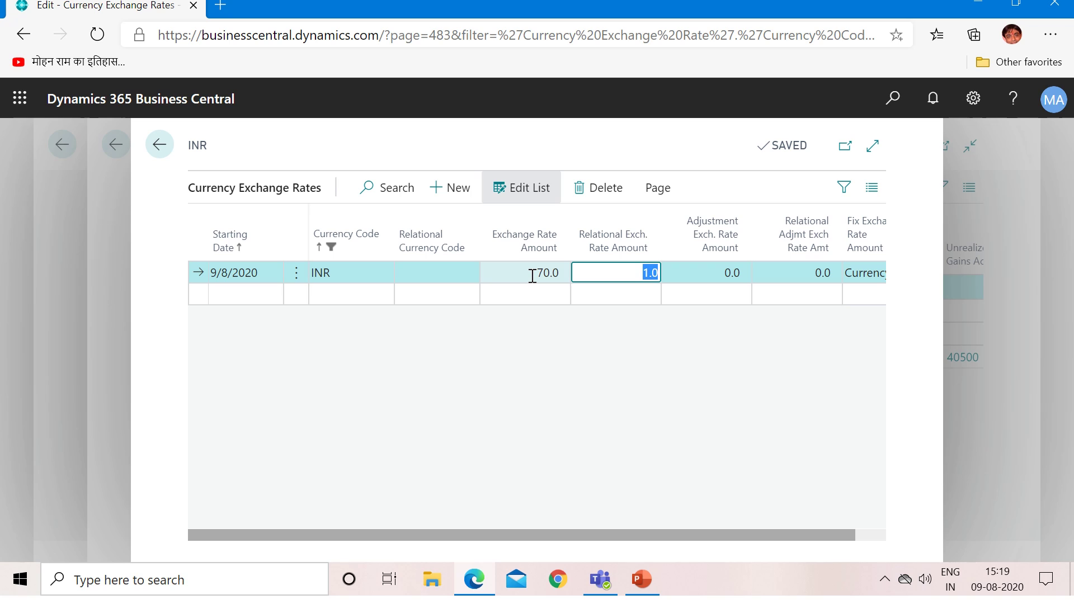
left_click(561, 269)
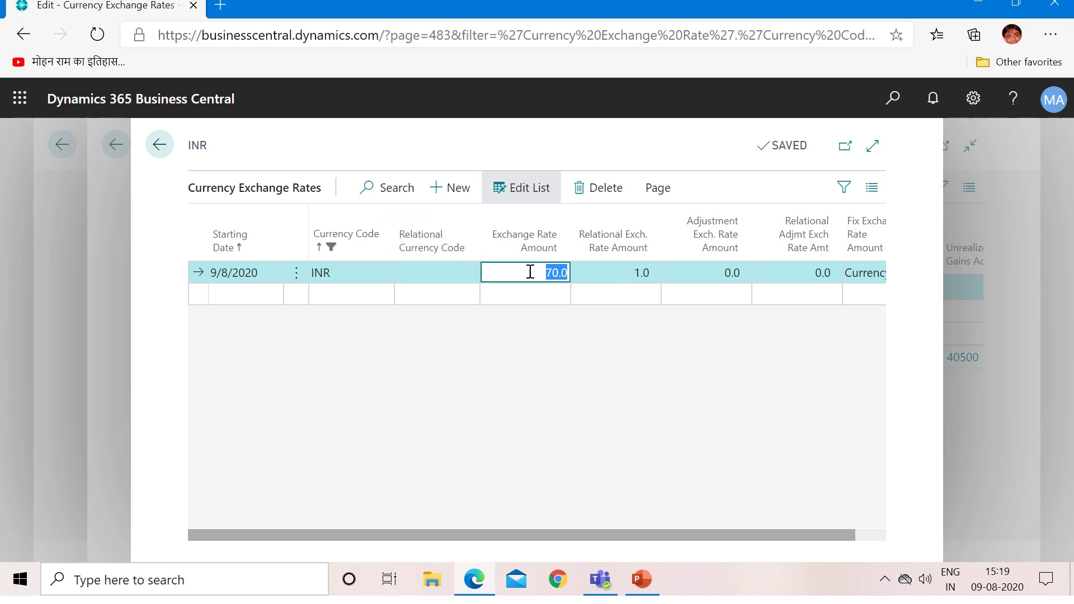
left_click(631, 271)
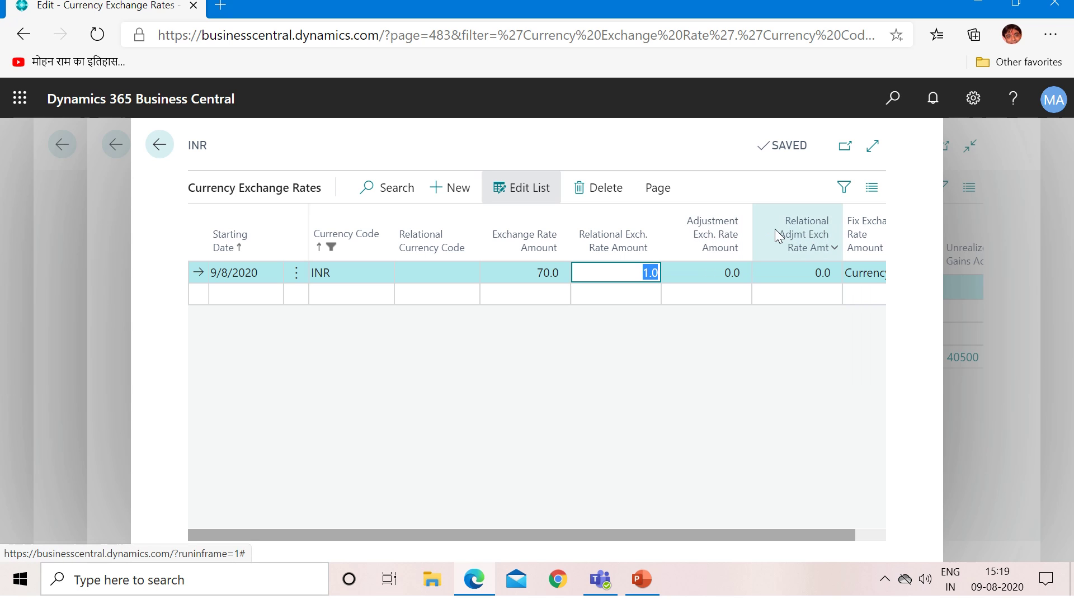
Set the adjustment exchange rate amount to 71 and the relational adjustment exchange rate amount to 1.
mouse_move(795, 267)
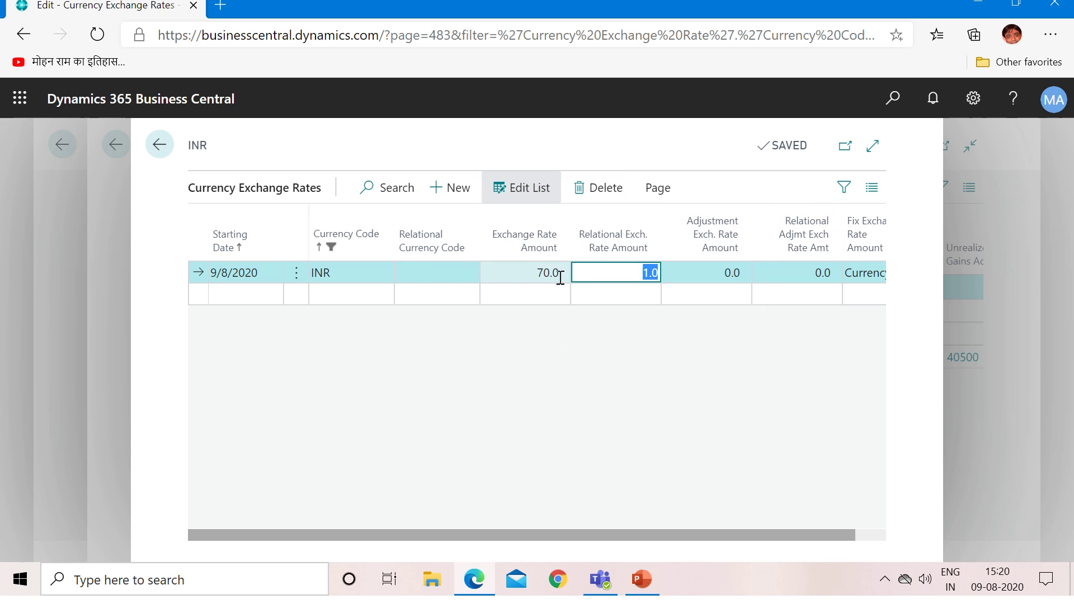
left_click(700, 271)
left_click_drag(700, 271, 755, 271)
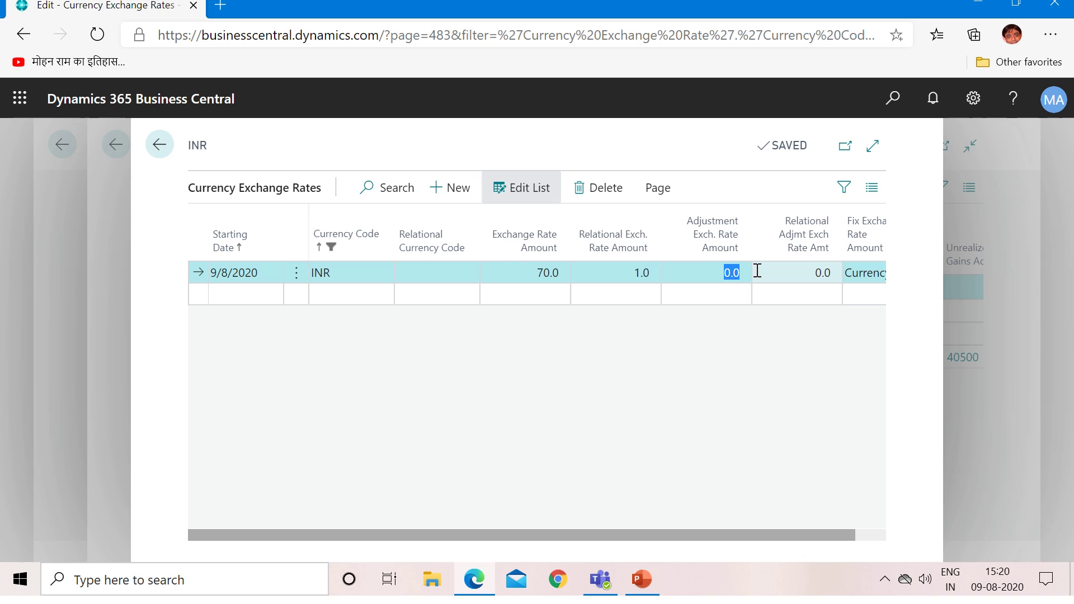
type("71")
key("Tab")
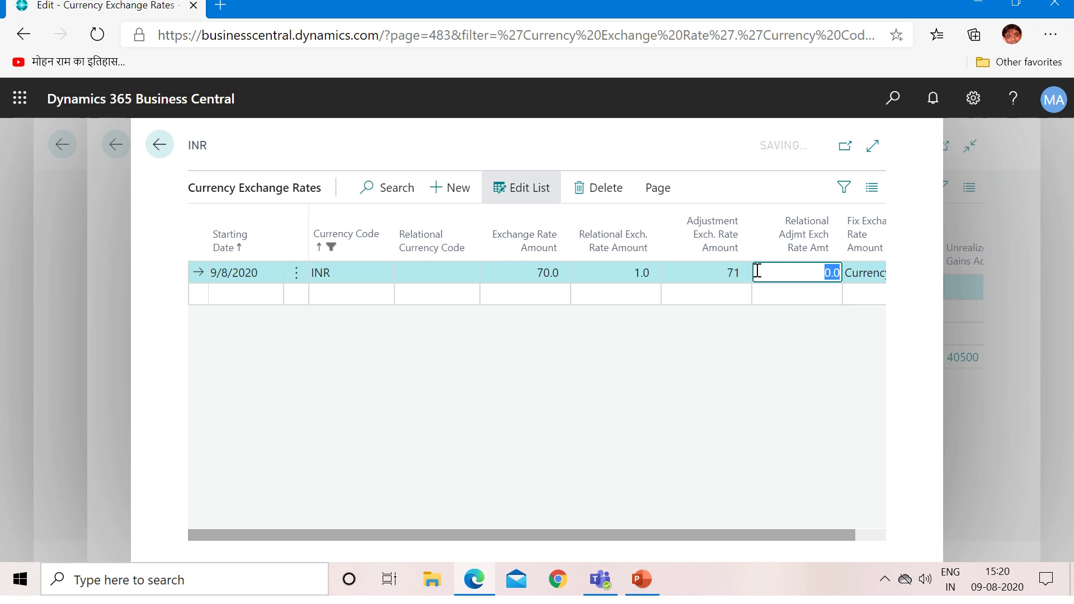
type("1")
key("Tab")
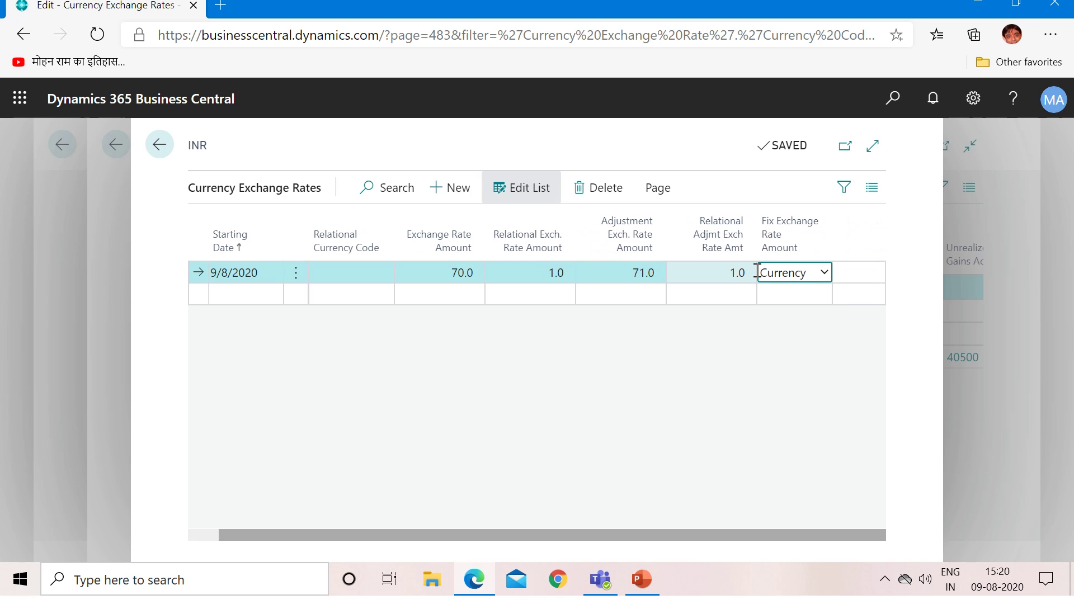
Change the adjustment exchange rate amount of the INR line to 70.
mouse_move(461, 219)
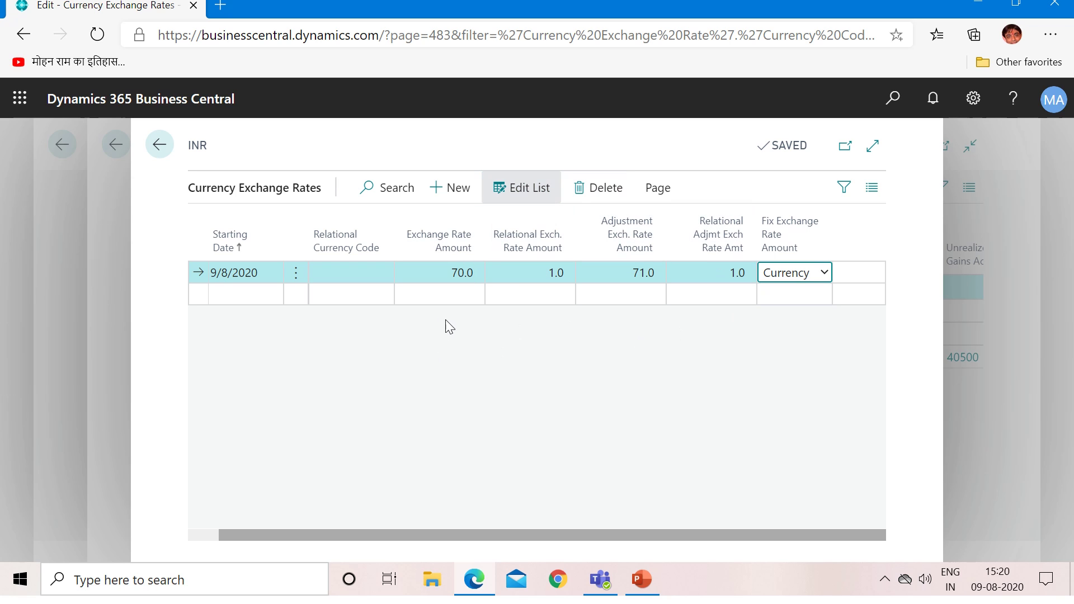
left_click(640, 278)
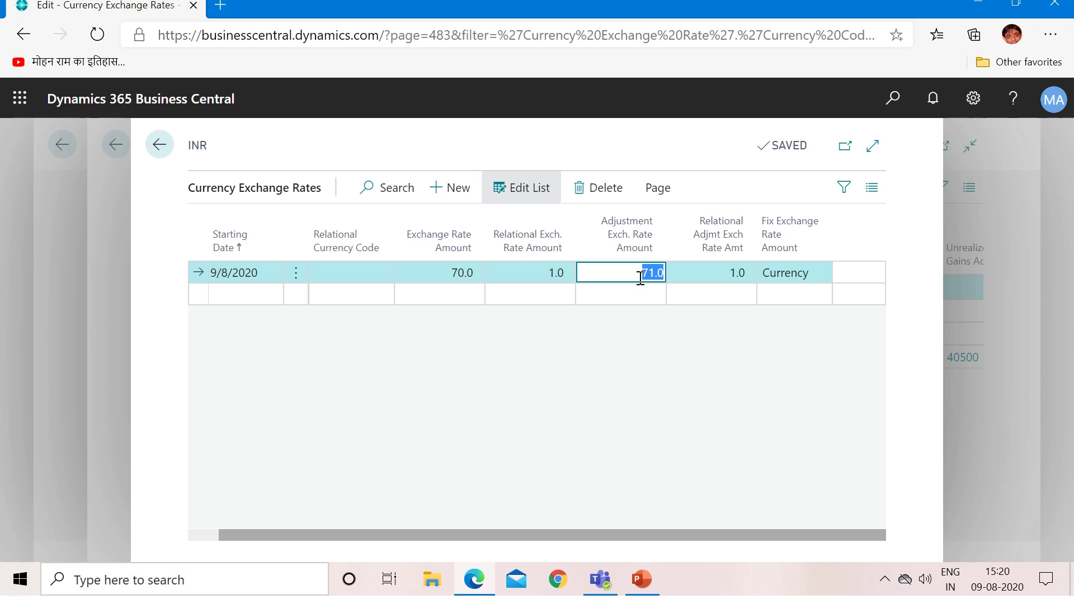
left_click(649, 277)
key("Delete")
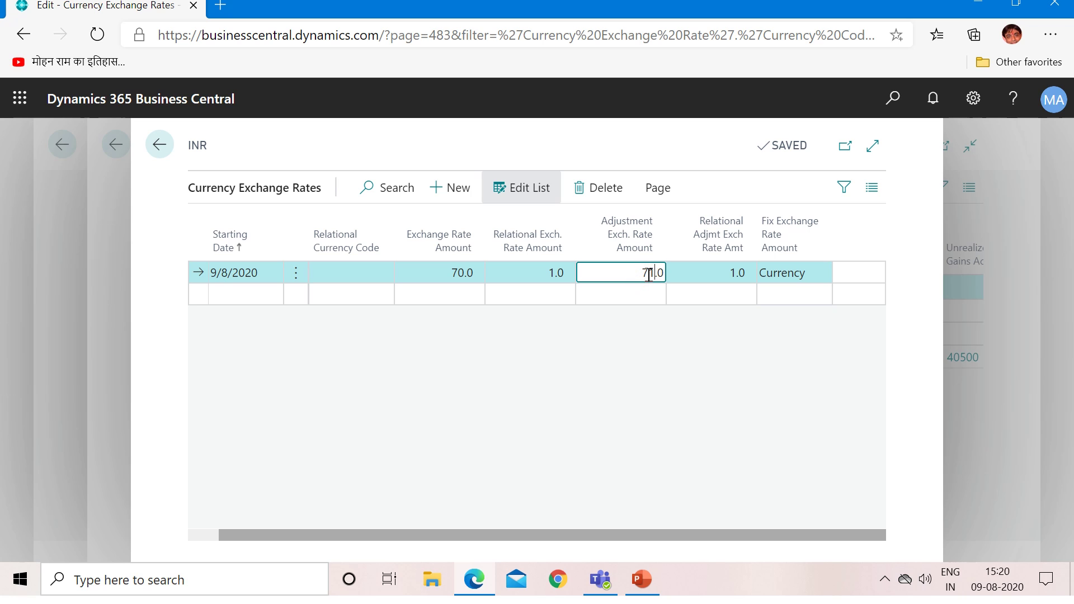
type("0")
key("Tab")
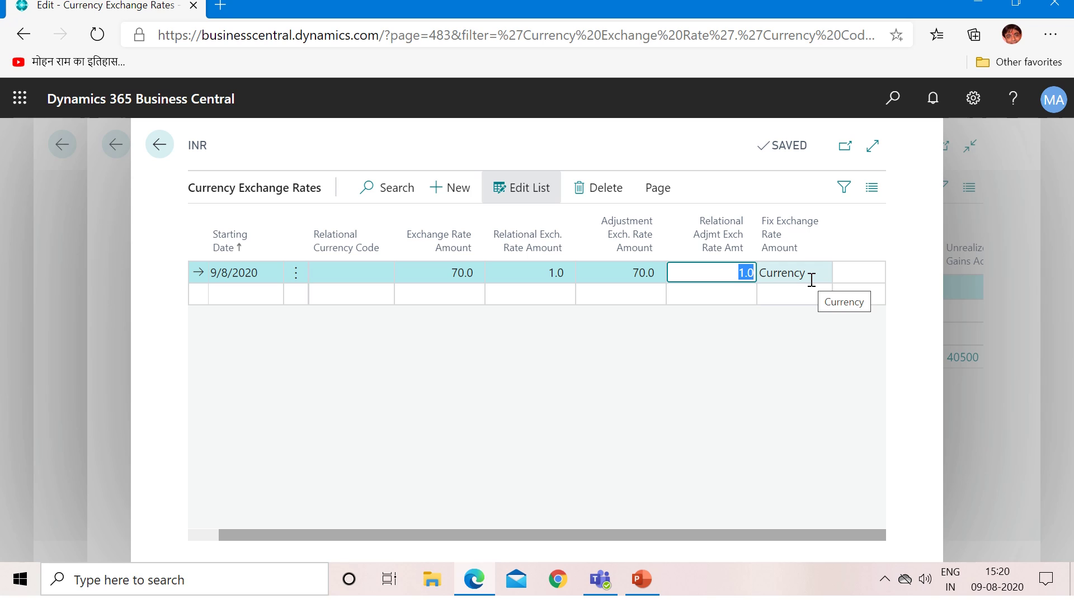
Try the Relational Currency and Both options for the 9/8/2020 line's fix exchange rate amount and set it back to Currency.
left_click(815, 275)
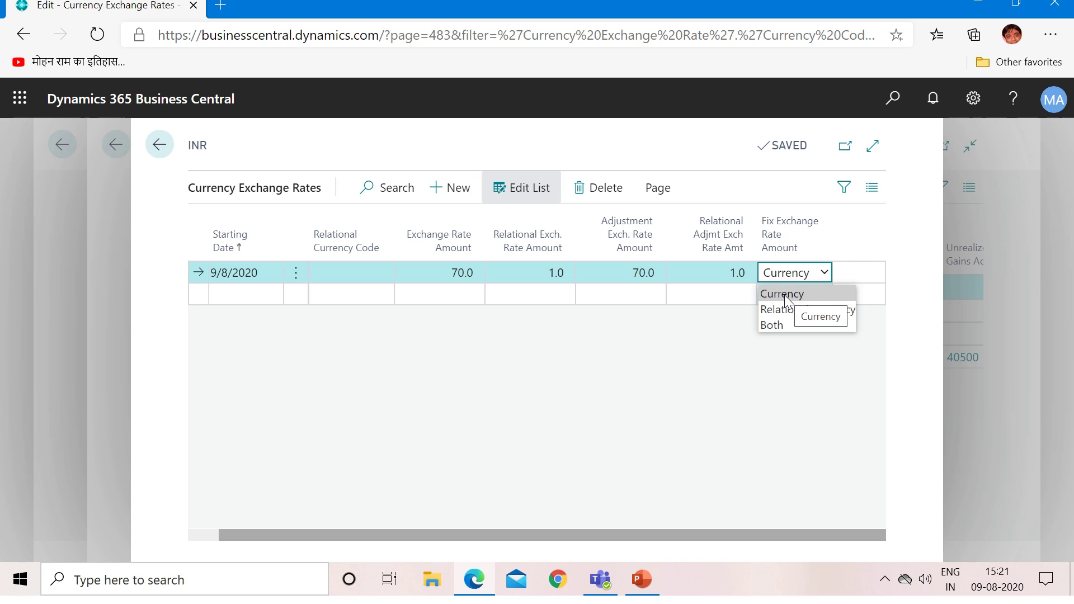
mouse_move(791, 225)
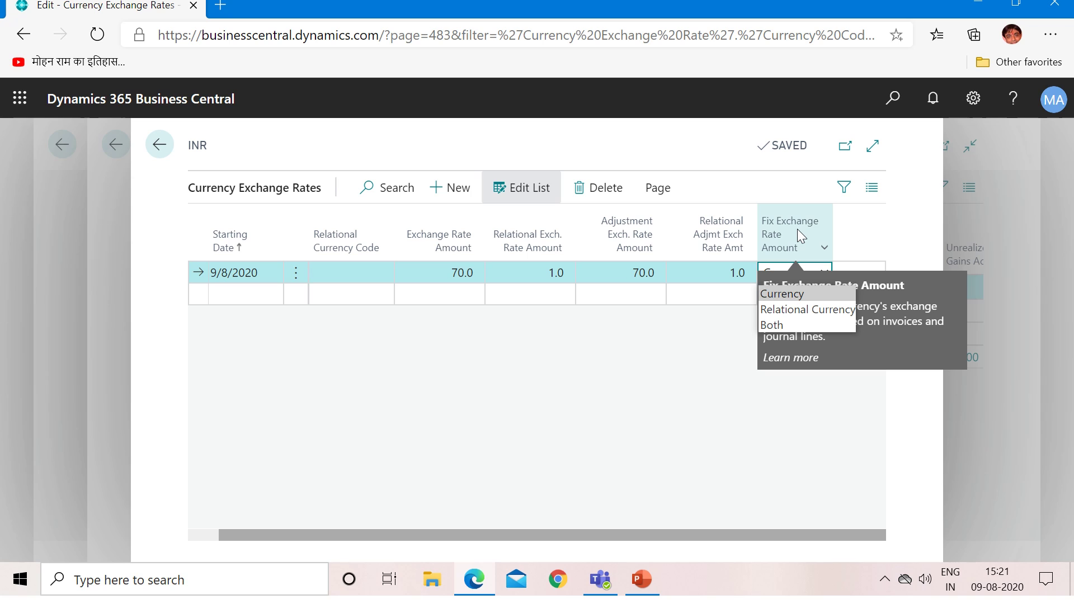
left_click(775, 309)
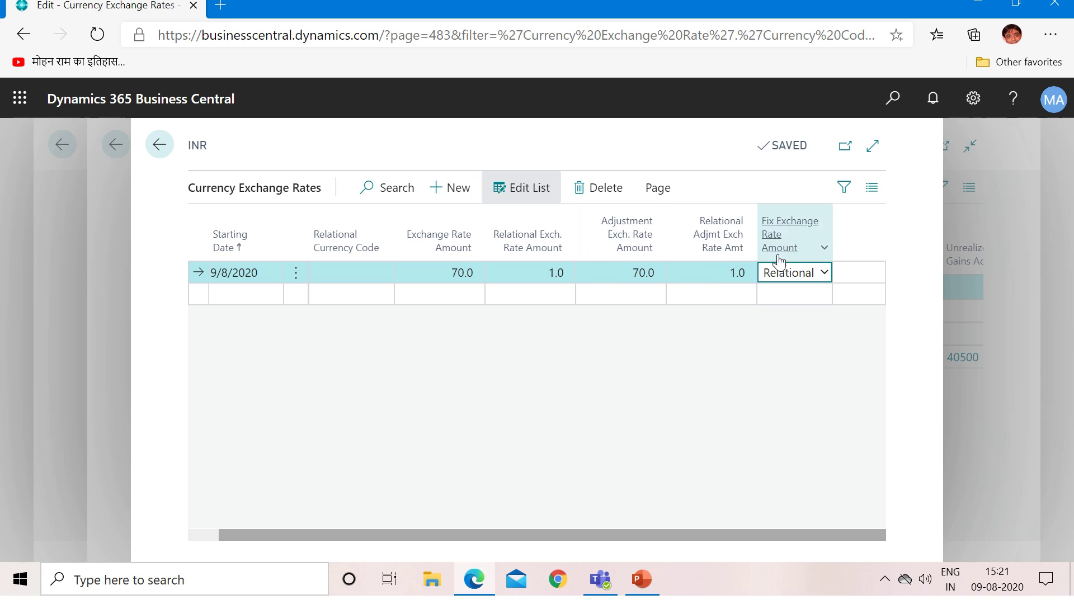
left_click(825, 274)
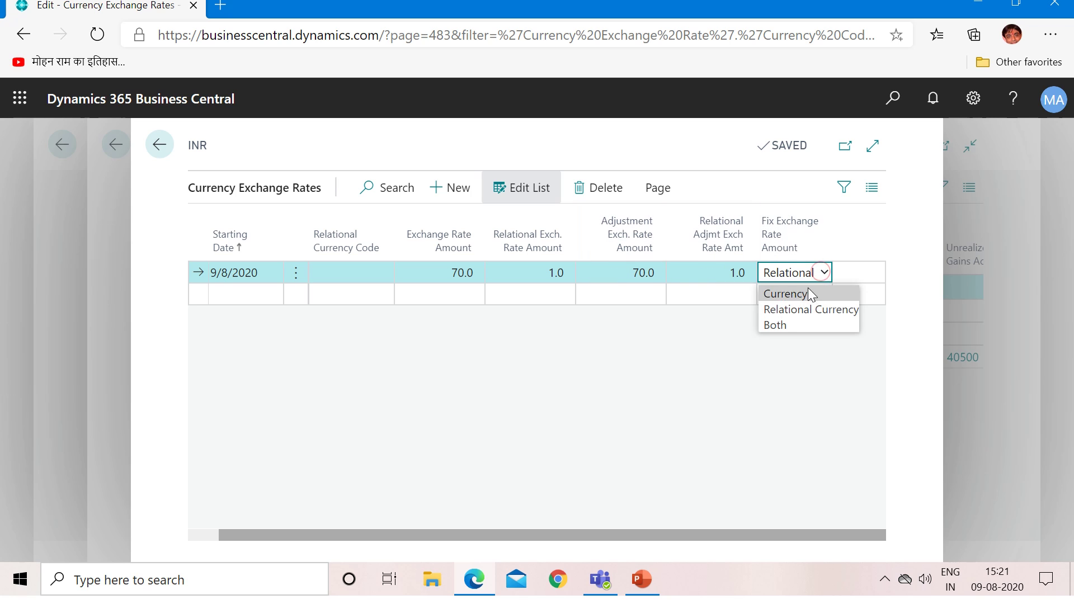
left_click(780, 325)
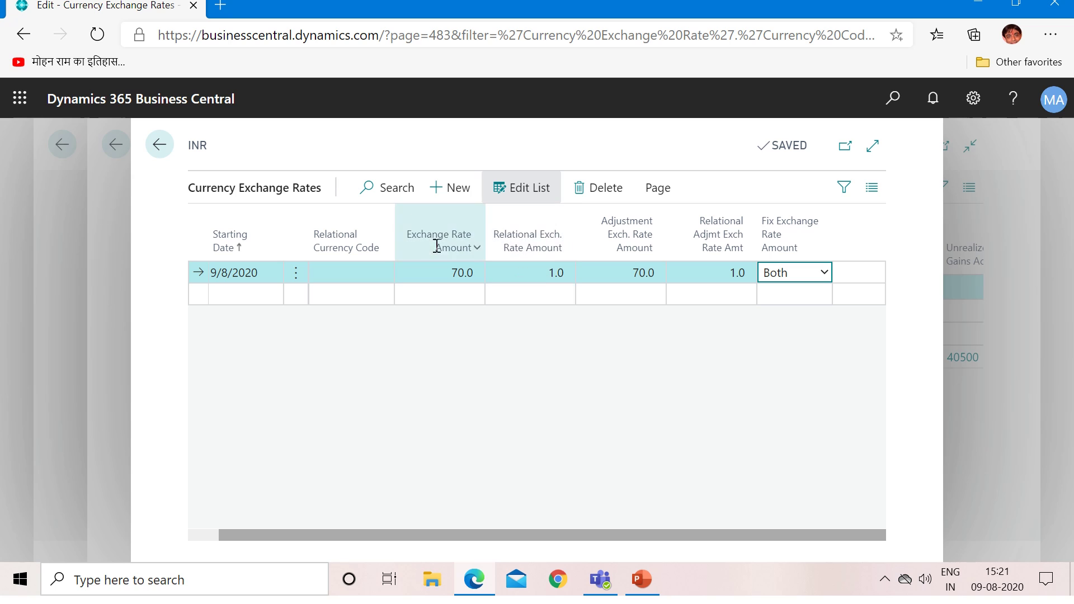
mouse_move(464, 246)
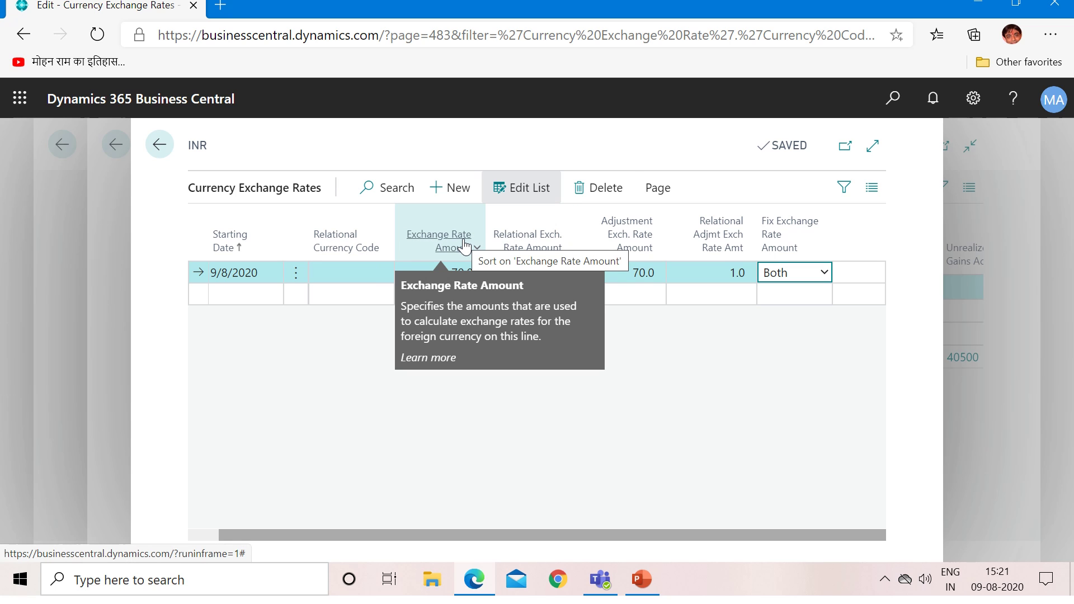
left_click(825, 273)
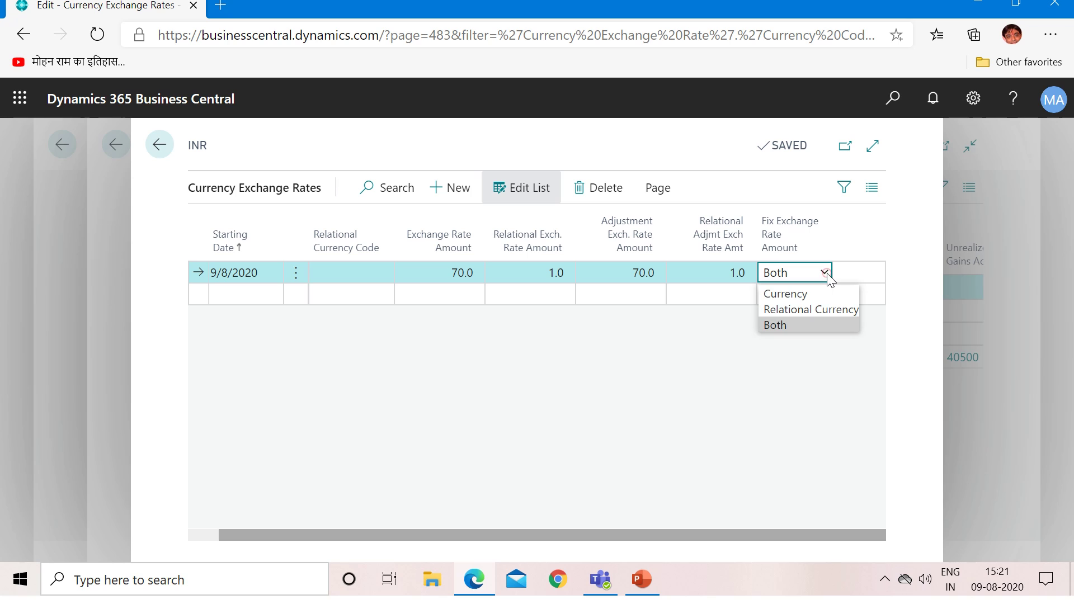
left_click(810, 292)
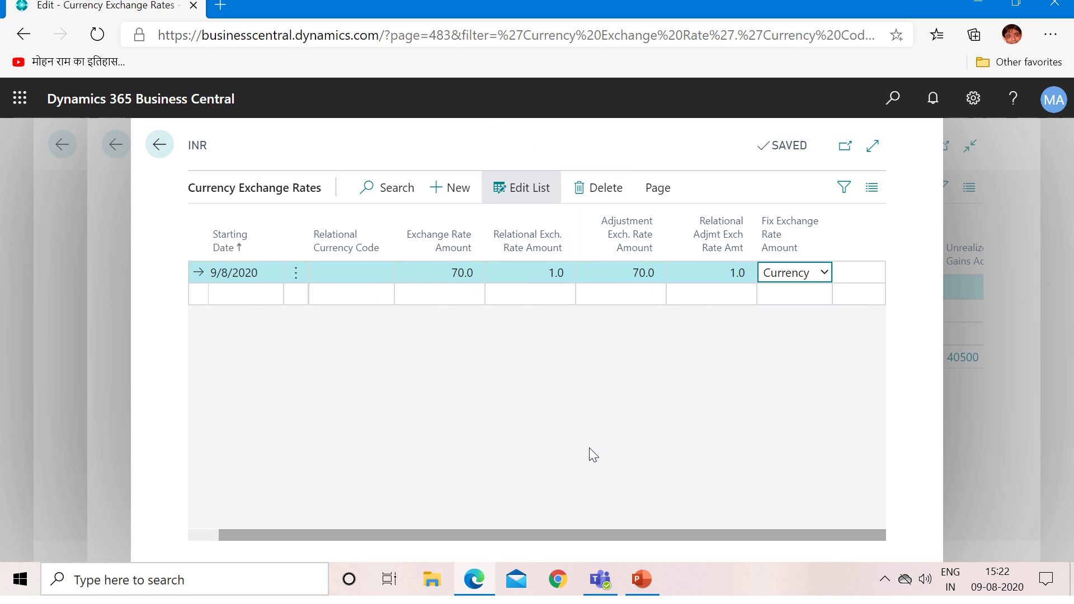
left_click(506, 528)
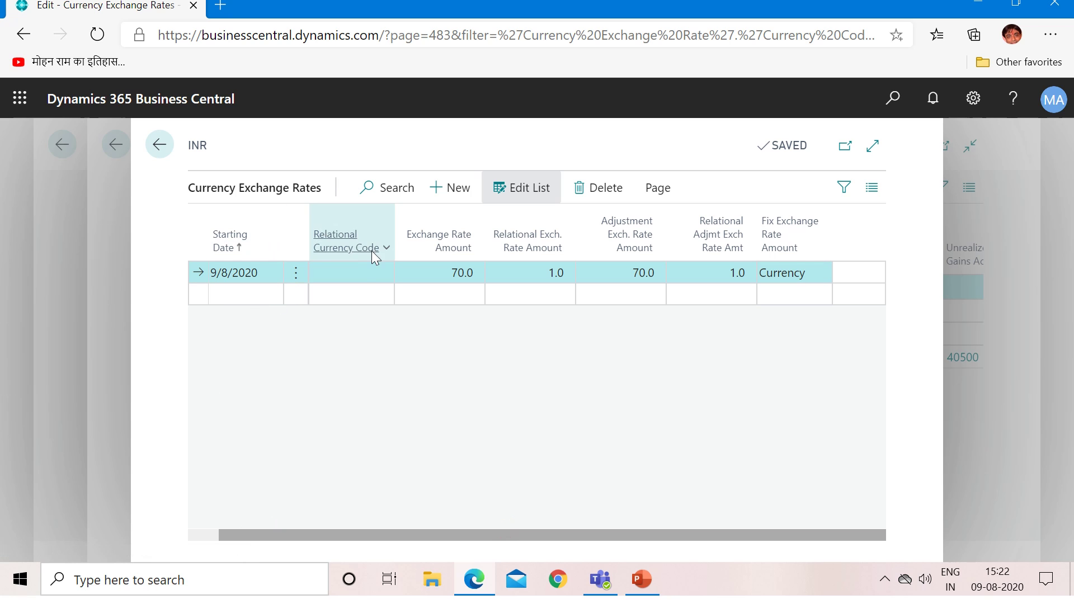
Add a second exchange rate line for INR with the starting date 10/8/2020.
left_click(237, 291)
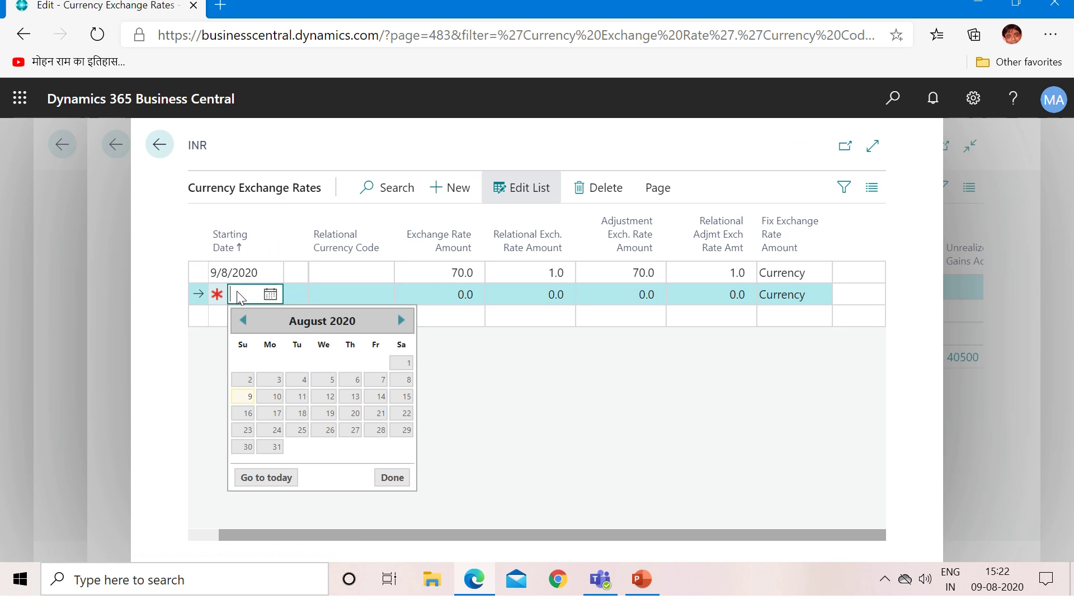
type("10/8/202")
type("082")
type("0")
key("Tab")
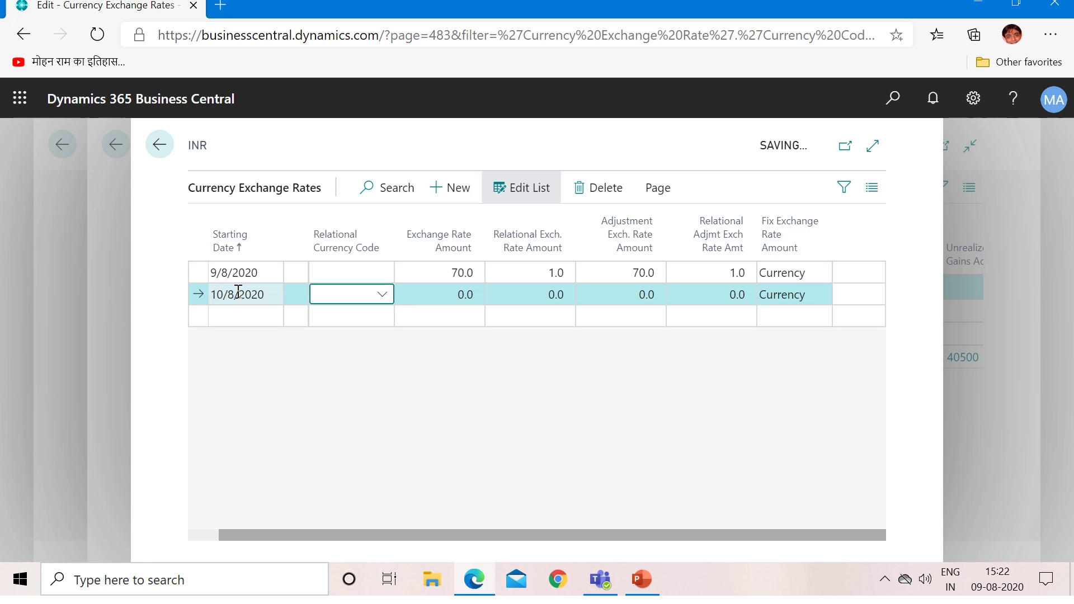
Set the 10/8/2020 line's exchange rate amount and adjustment exchange rate amount to 71, and return to the INR currency card.
key("Tab")
type("71")
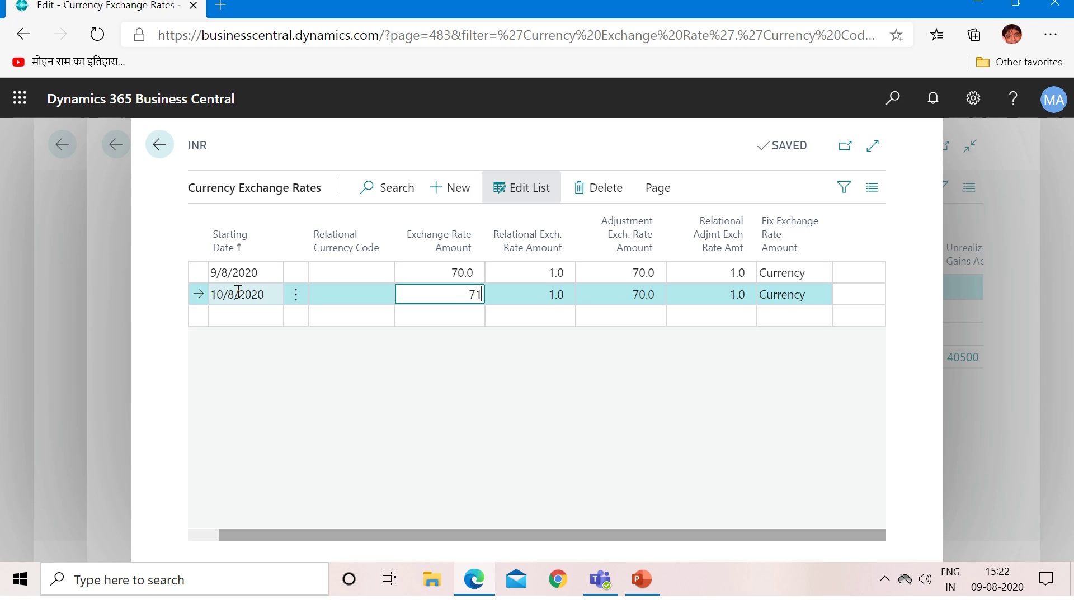
key("Tab")
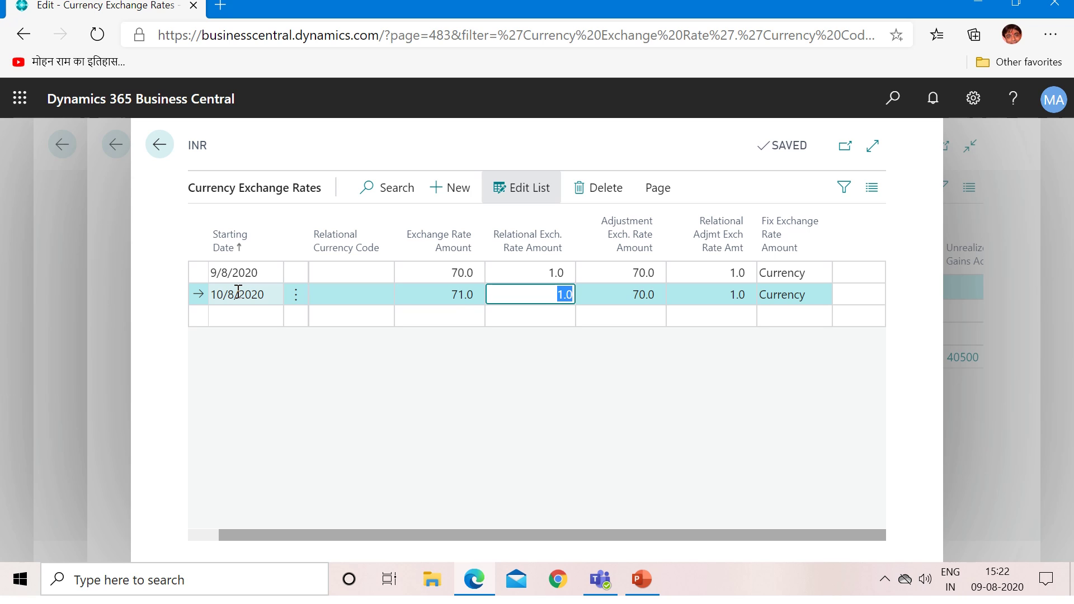
key("Tab")
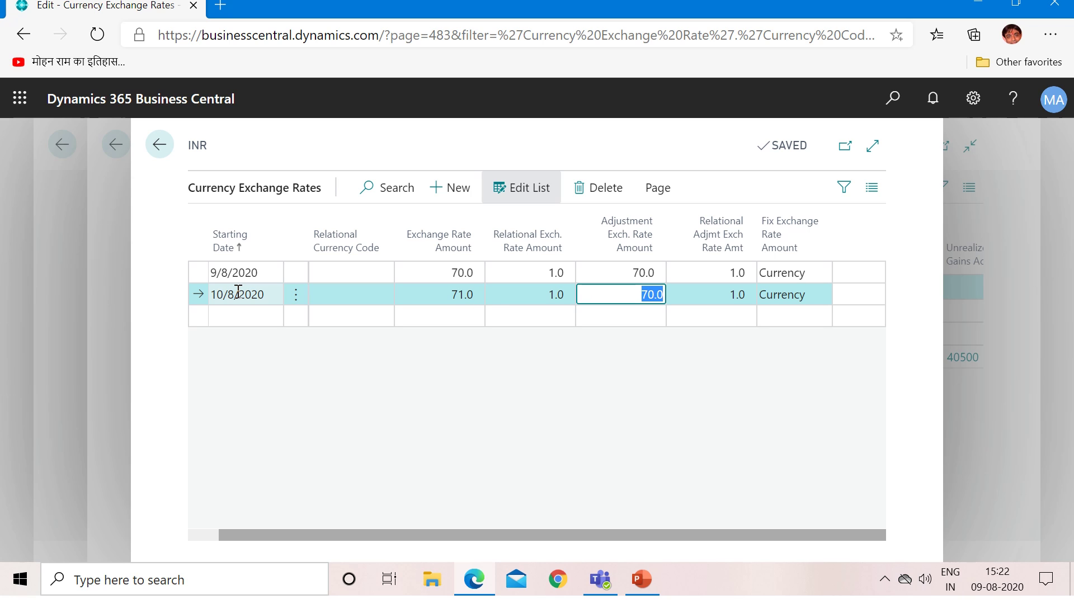
type("71")
key("Tab")
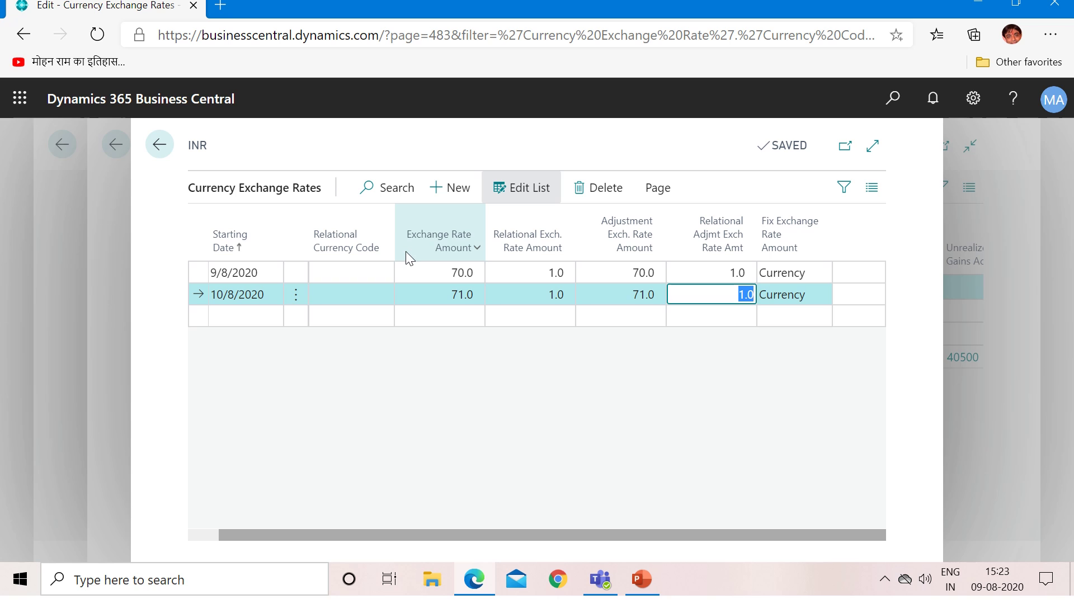
left_click(159, 145)
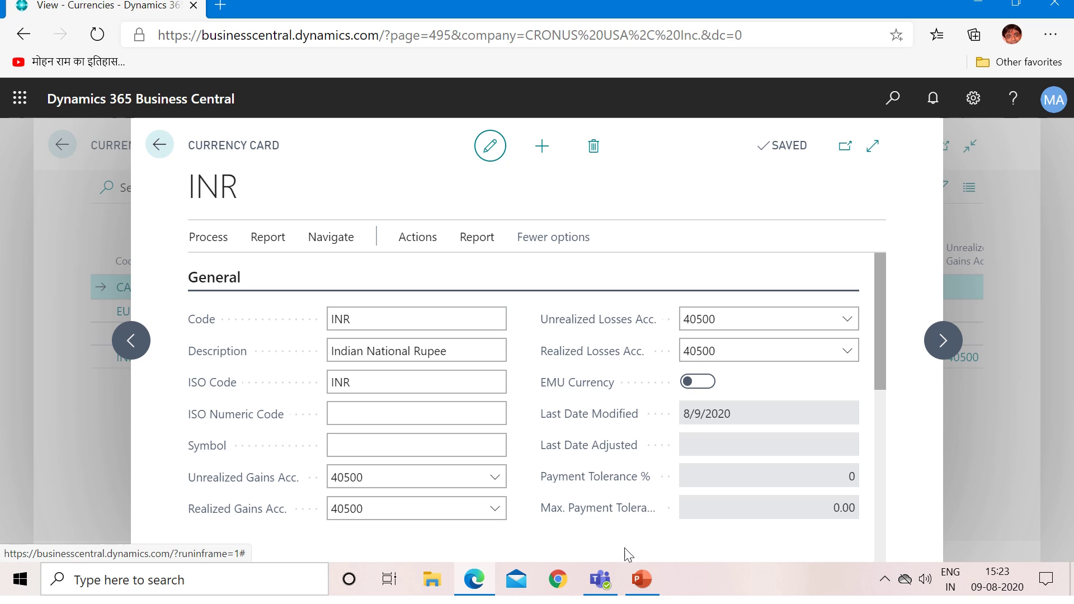
Switch to PowerPoint to review the multicurrency process outline, and return to the INR currency card in Business Central.
left_click(640, 581)
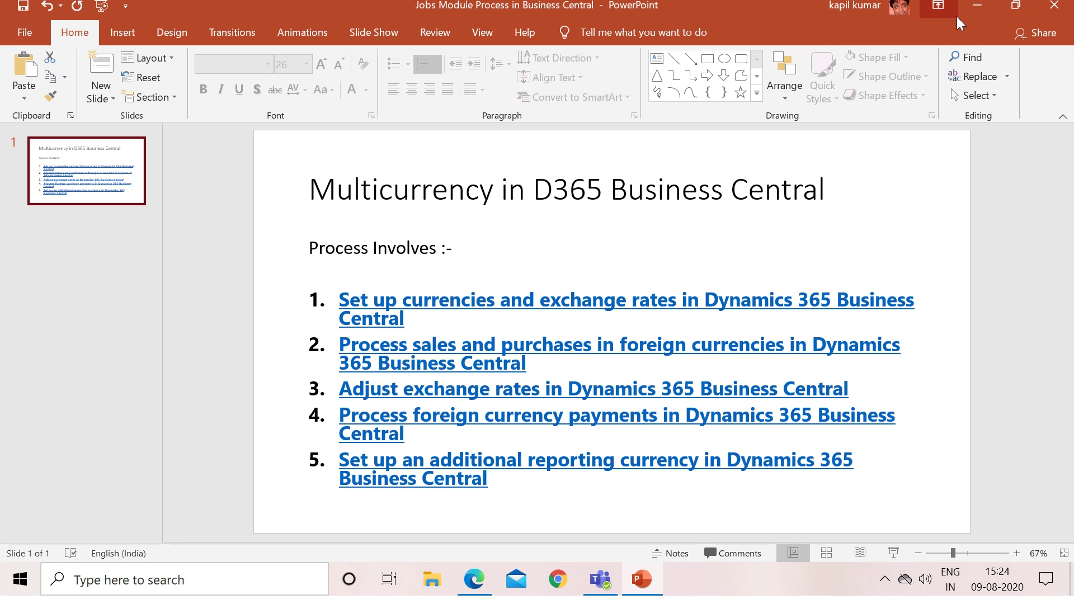
left_click(976, 8)
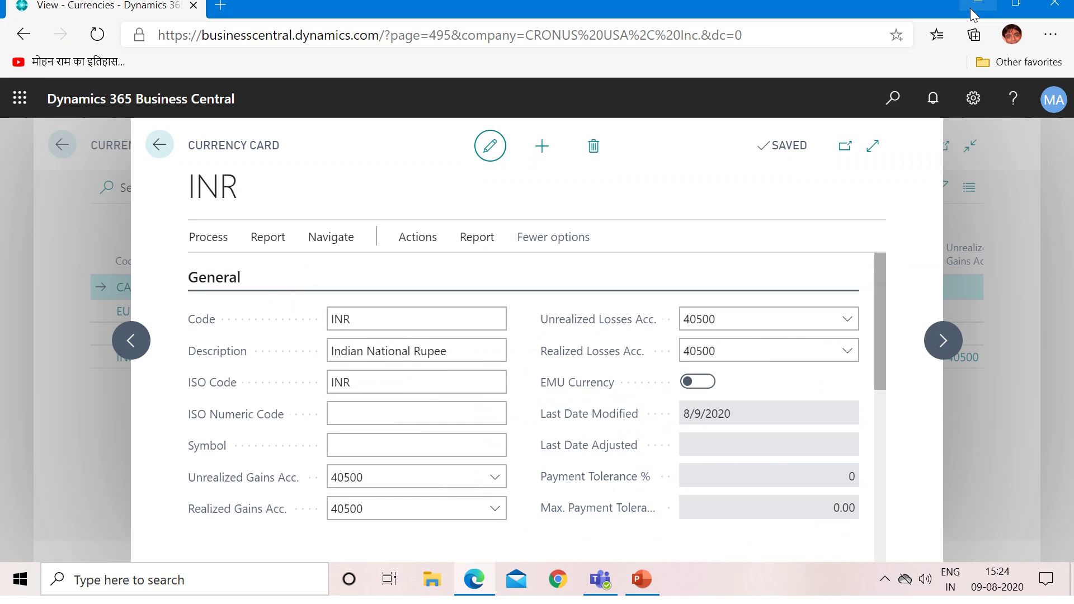